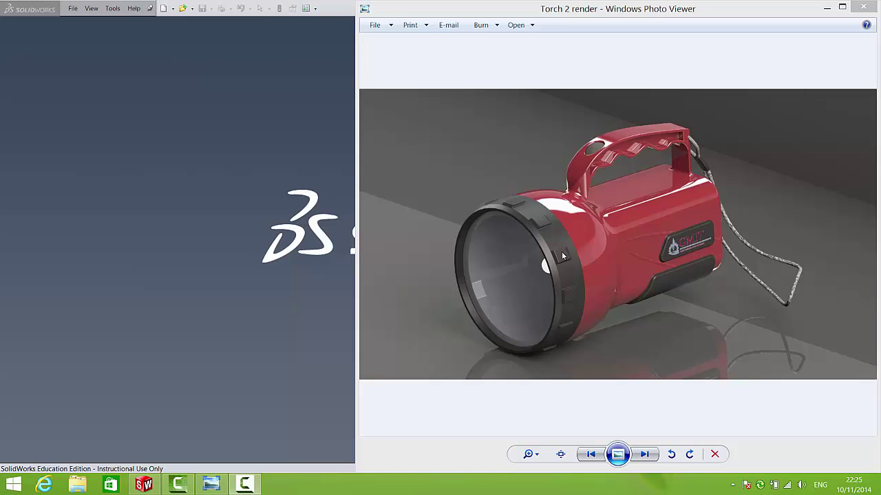
Step: Close the torch render image and start a new part document
left_click(864, 7)
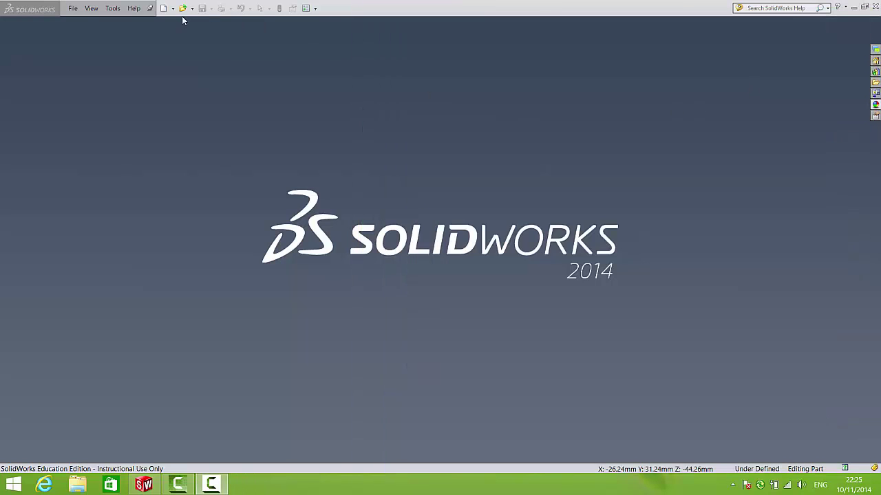
left_click(68, 8)
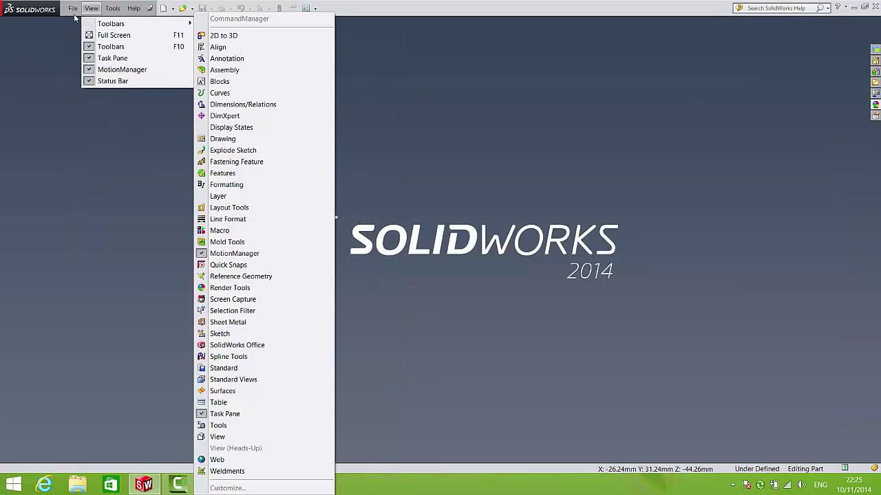
left_click(79, 25)
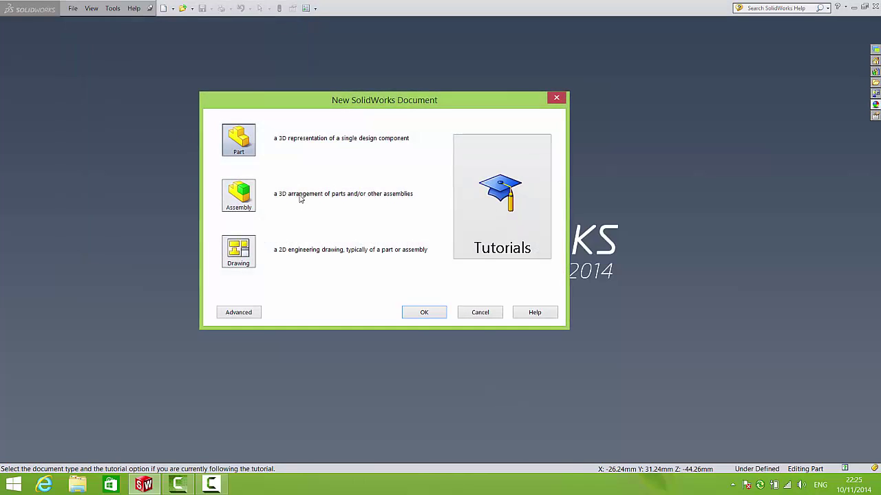
left_click(407, 314)
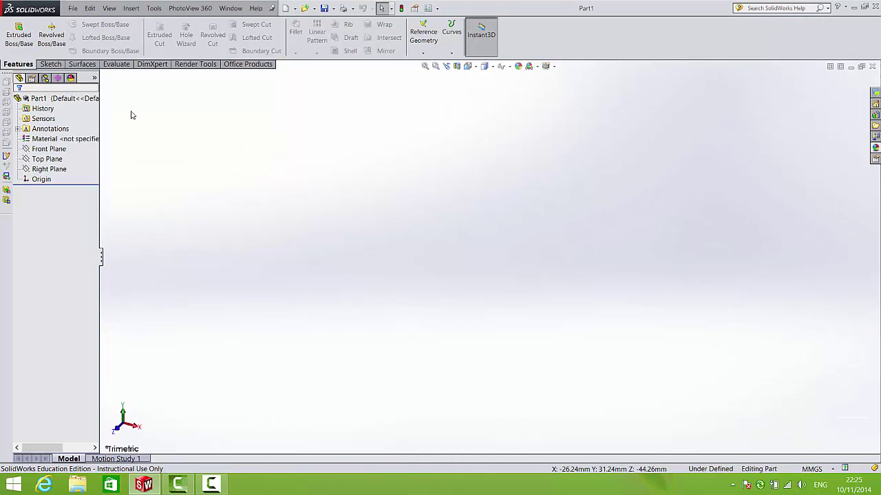
Step: Draw a center rectangle on the Front Plane, centred on the origin
left_click(52, 64)
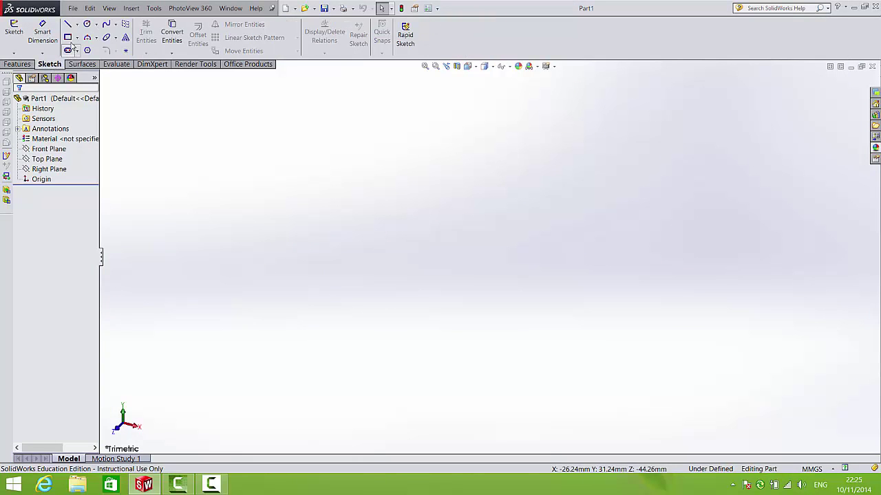
left_click(68, 37)
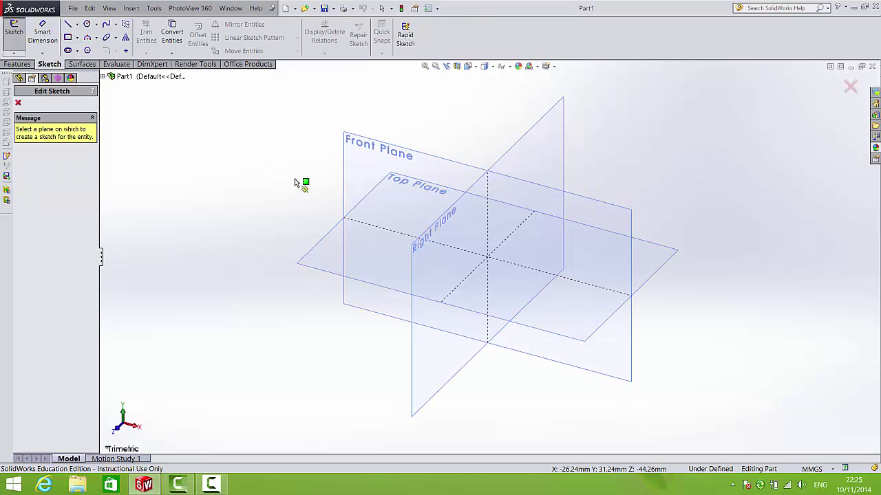
left_click(377, 140)
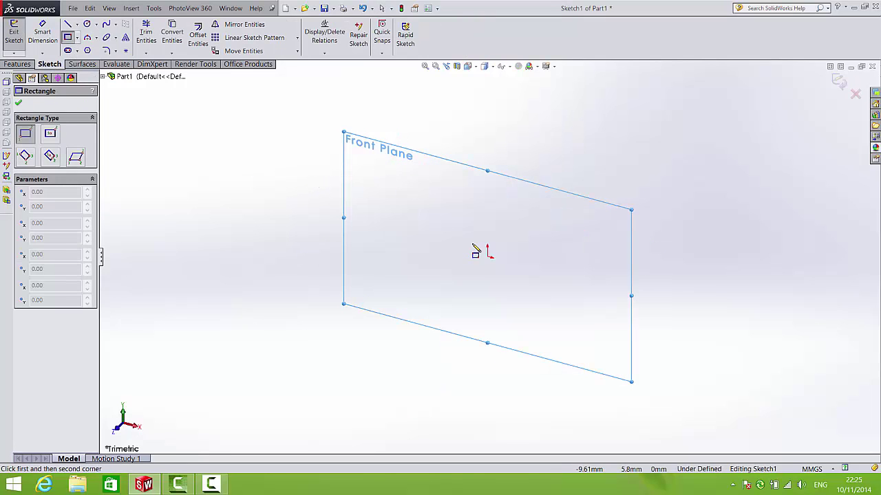
key("space")
left_click(470, 245)
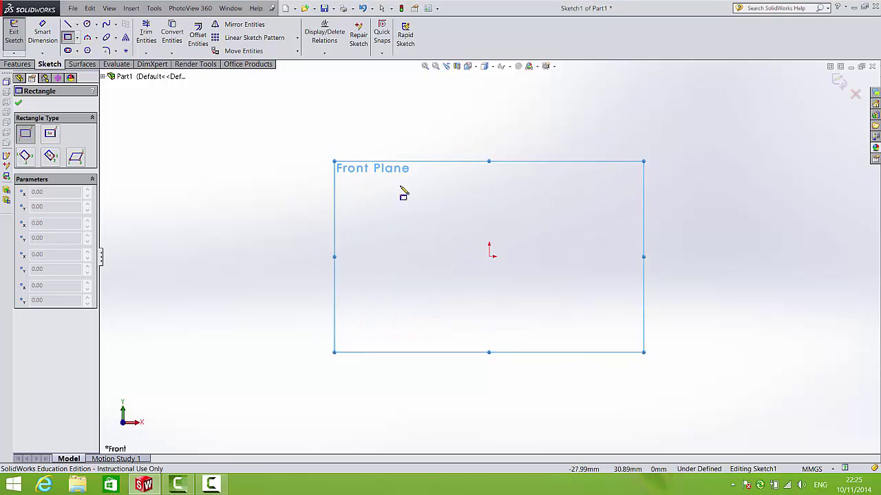
left_click(77, 38)
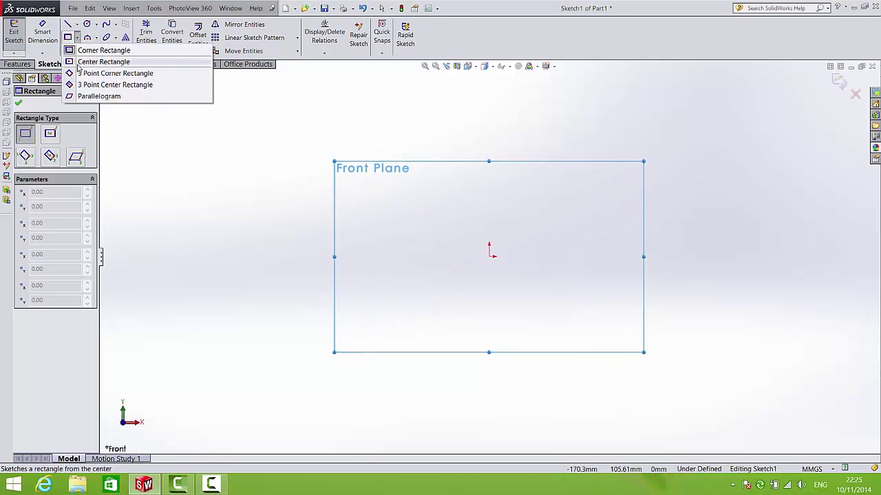
left_click(100, 60)
left_click(490, 255)
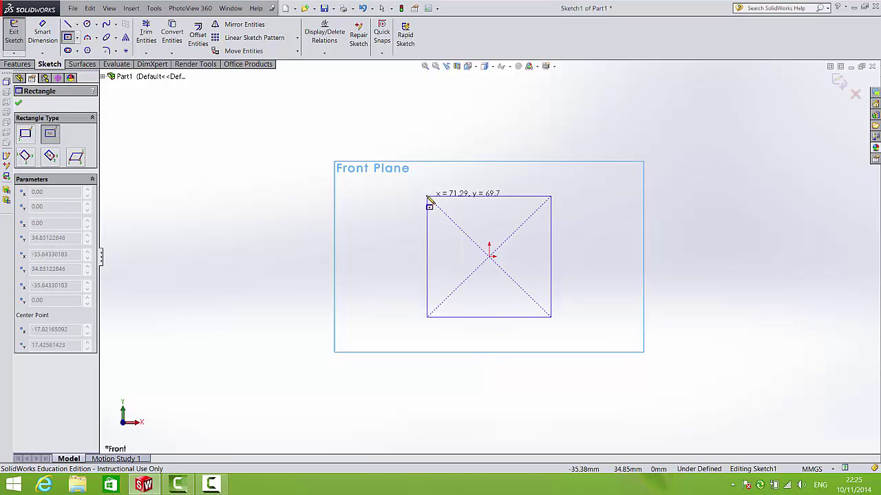
left_click(383, 157)
Step: Dimension the rectangle's width and height to 95 mm each
left_click(42, 35)
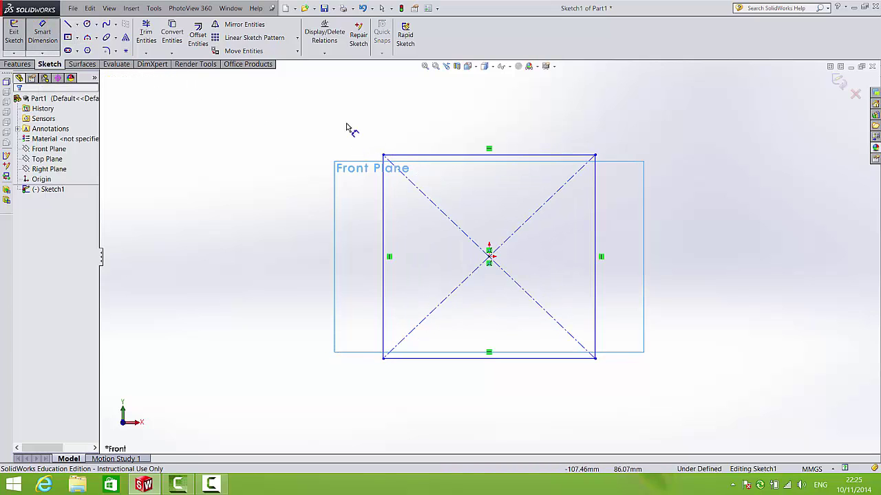
left_click(403, 156)
left_click(431, 138)
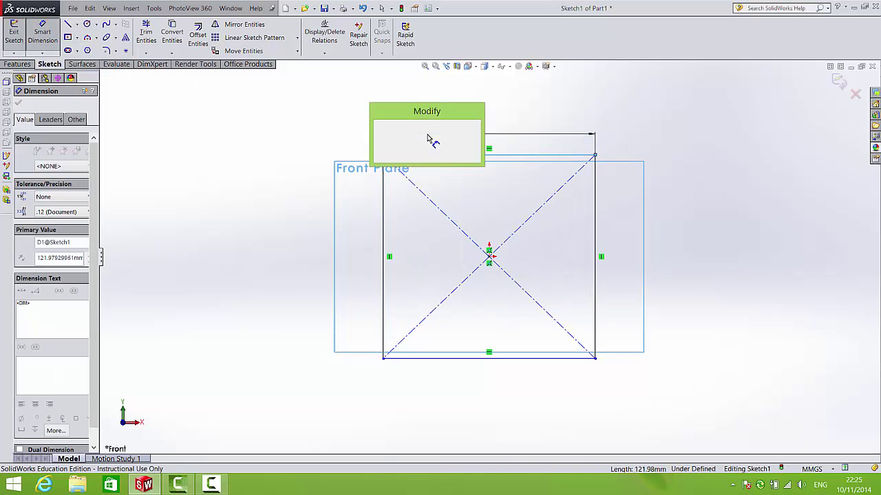
type("95")
key("Return")
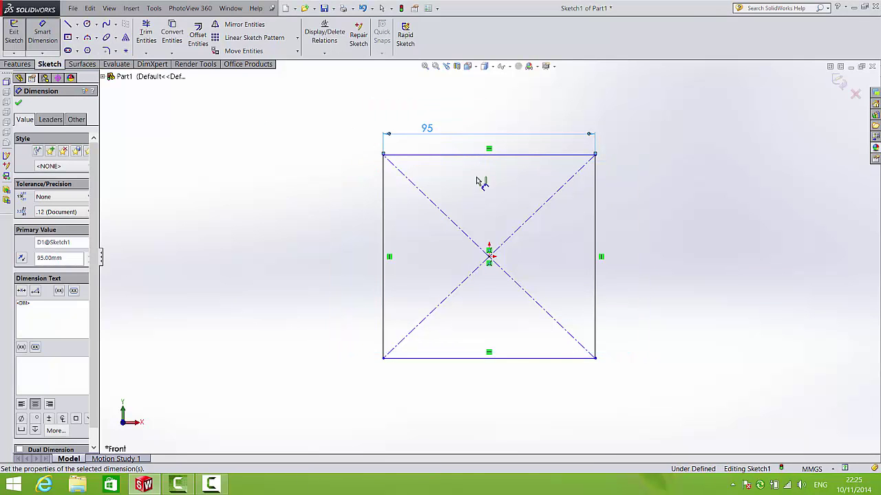
left_click(383, 250)
left_click(363, 248)
type("95")
key("Return")
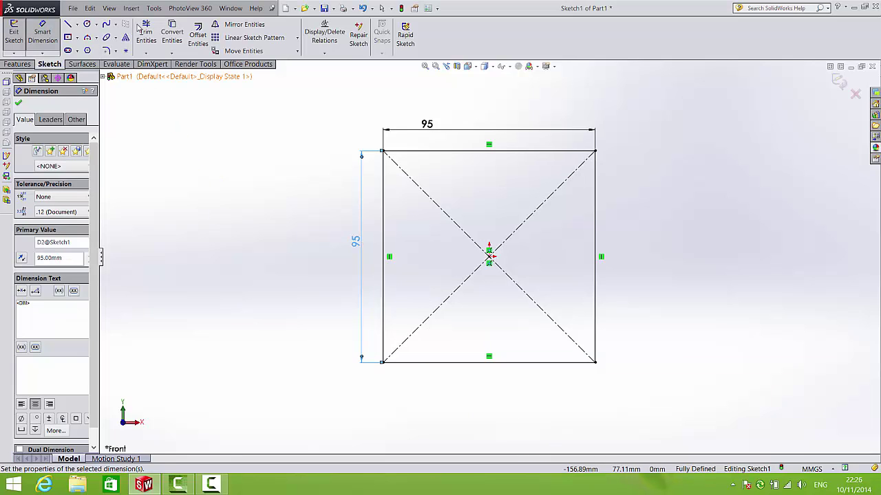
Step: Apply 22 mm sketch fillets to the top-left, top-right, bottom-right and bottom-left corners
left_click(106, 50)
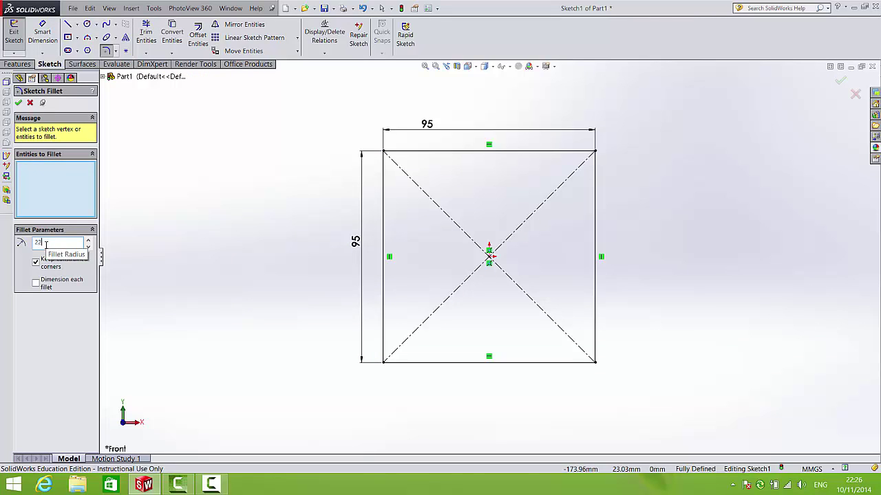
left_click(384, 152)
left_click(595, 152)
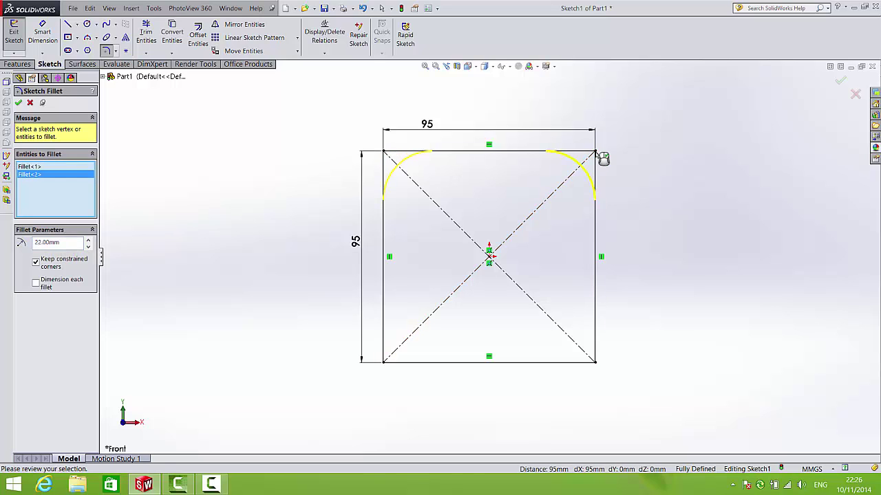
left_click(596, 364)
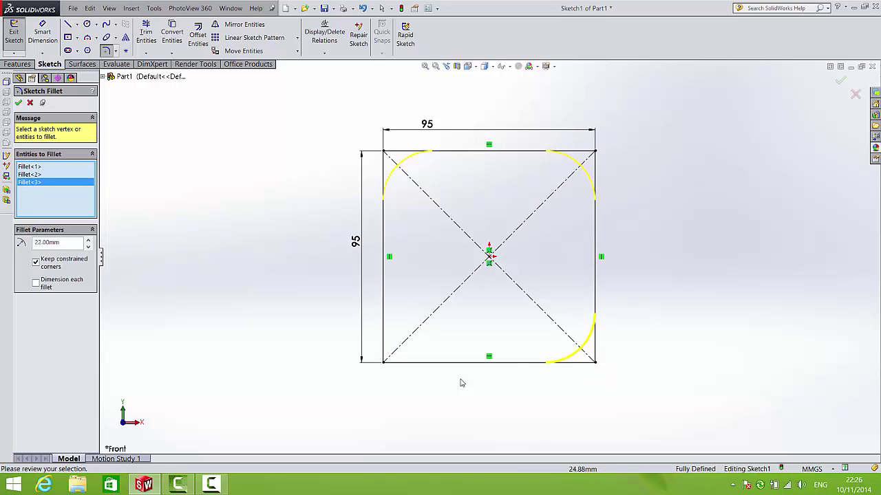
left_click(384, 362)
left_click(840, 82)
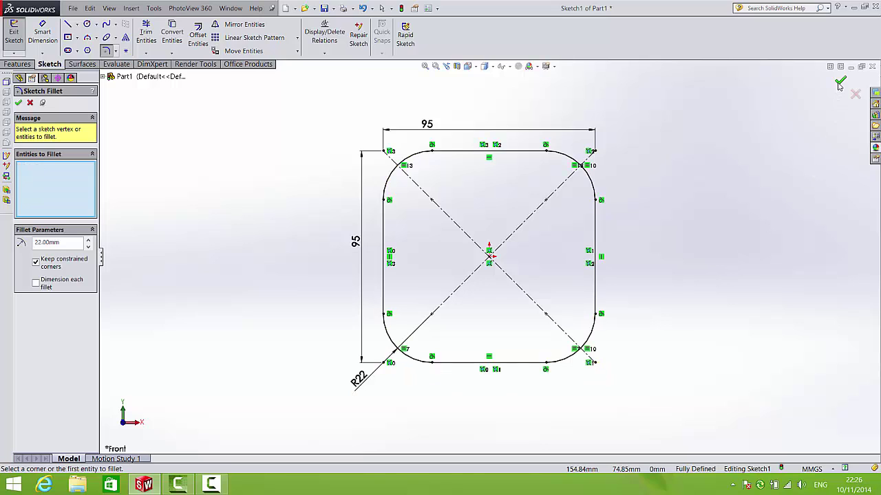
left_click(840, 82)
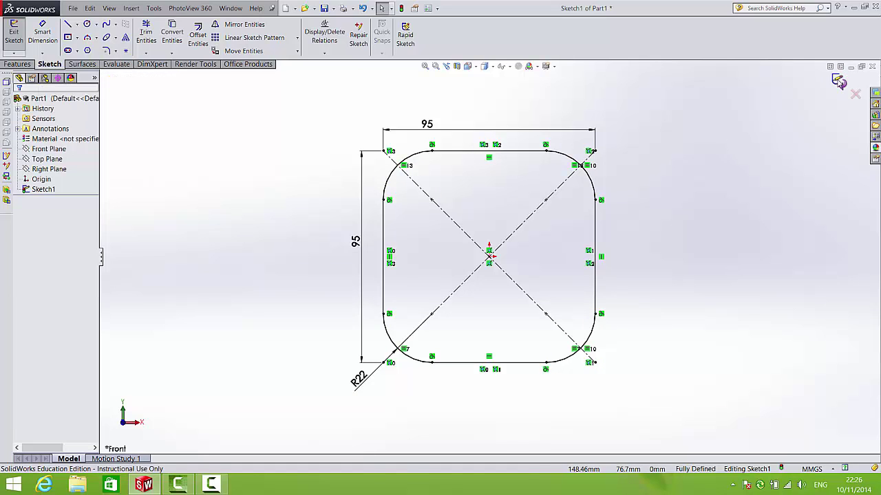
Step: Exit the rounded-square sketch and orbit to a 3D view
scroll(592, 238, "up", 4)
mouse_move(565, 238)
middle_mouse_down()
mouse_move(543, 264)
mouse_move(520, 267)
middle_mouse_up()
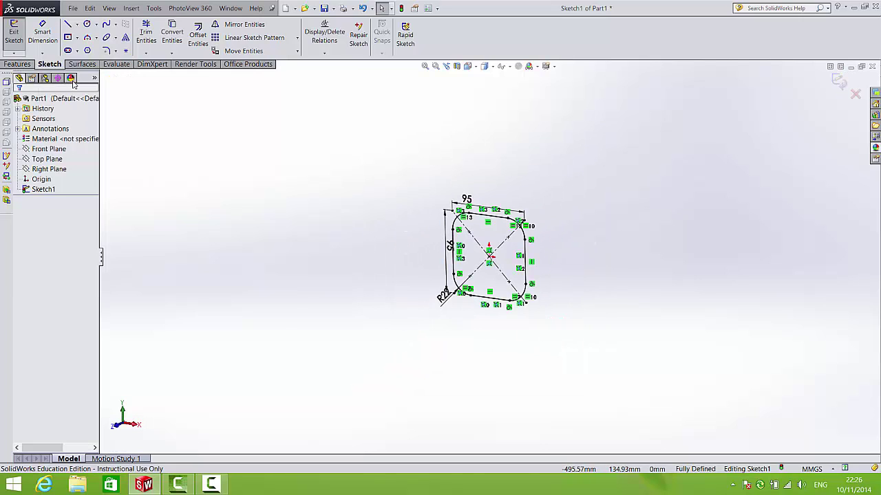
left_click(17, 64)
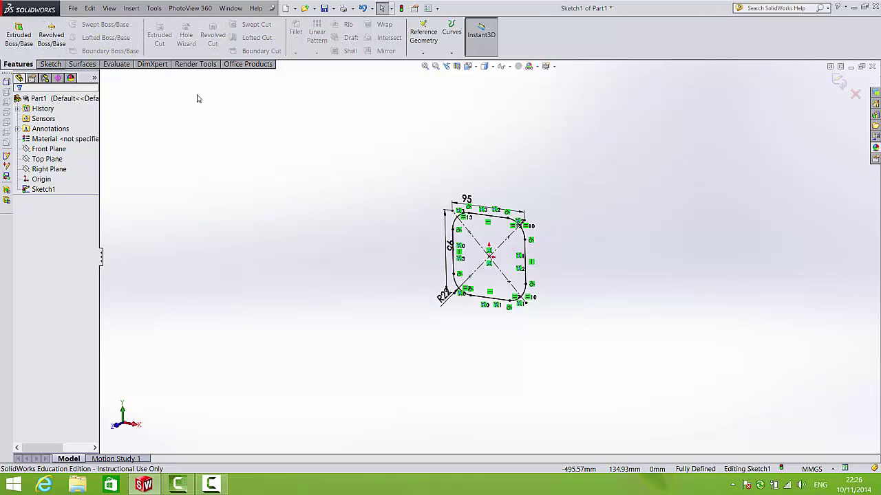
left_click(423, 53)
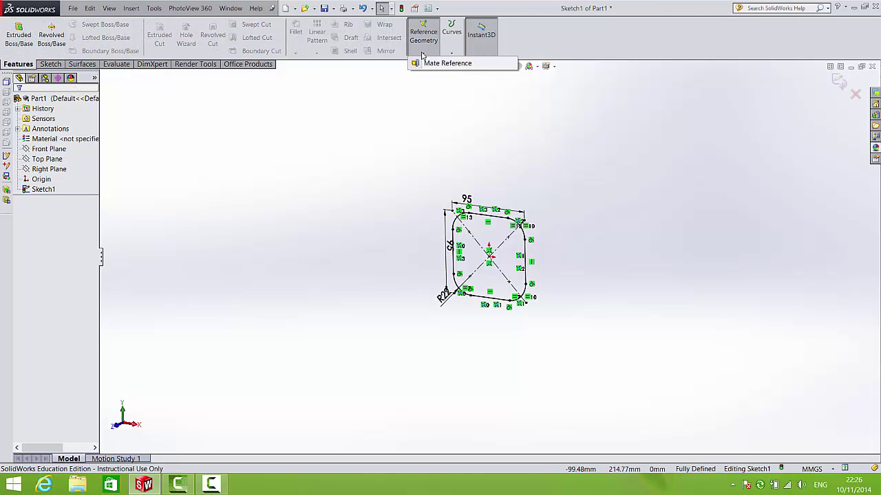
left_click(836, 81)
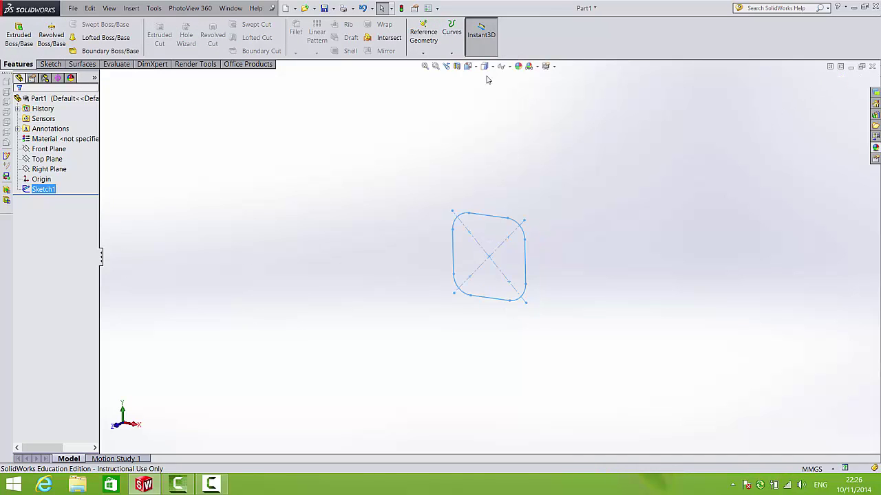
Step: Add a reference plane based on the Front Plane with a 150 mm offset
left_click(422, 40)
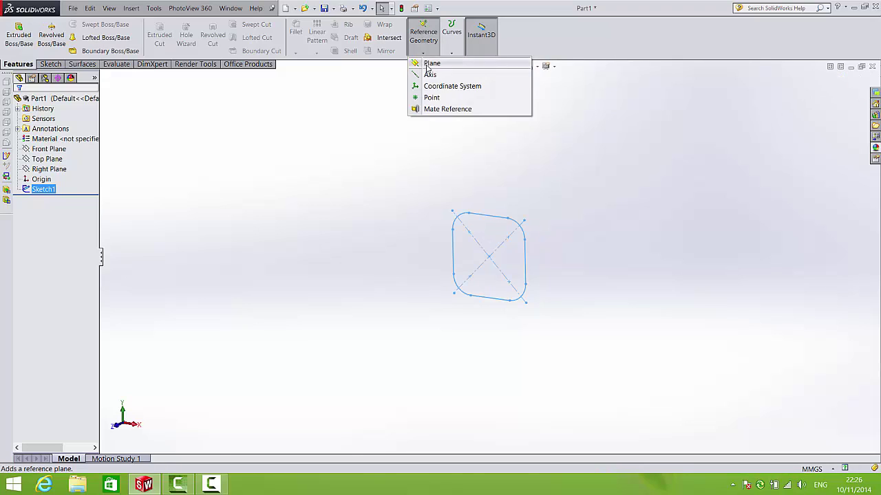
left_click(403, 198)
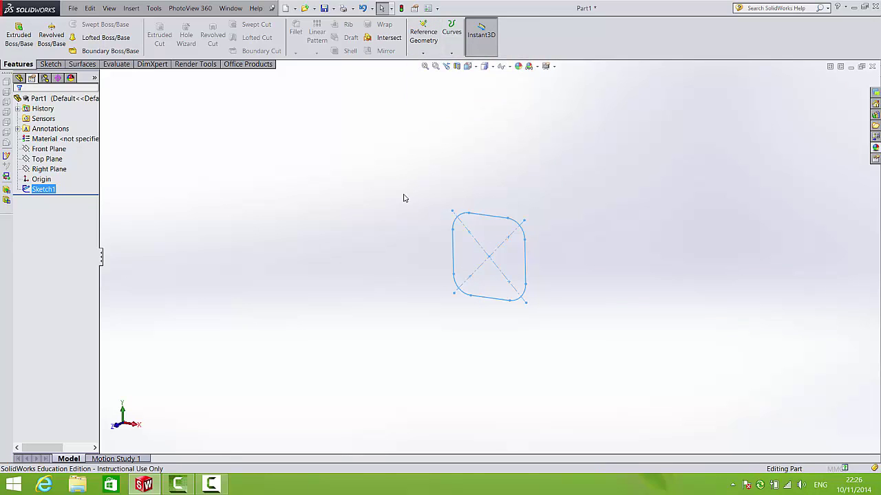
left_click(102, 77)
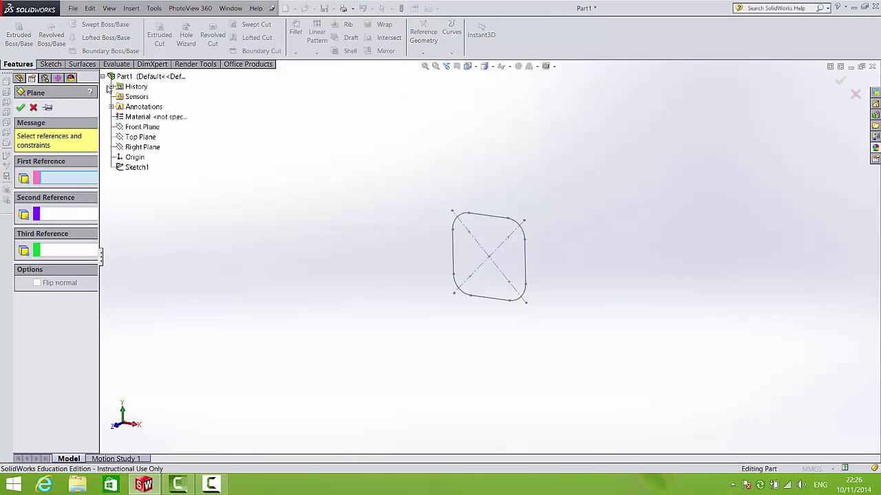
left_click(132, 132)
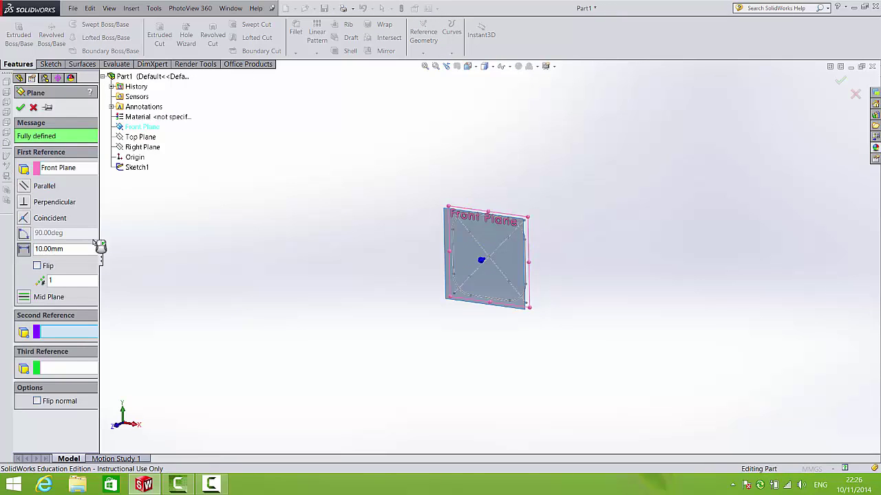
left_click_drag(101, 258, 143, 255)
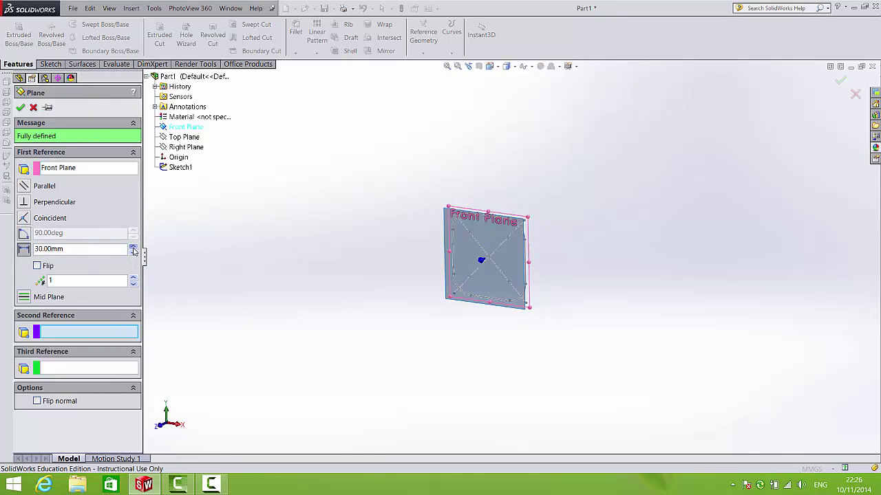
left_click(133, 247)
left_click(134, 247)
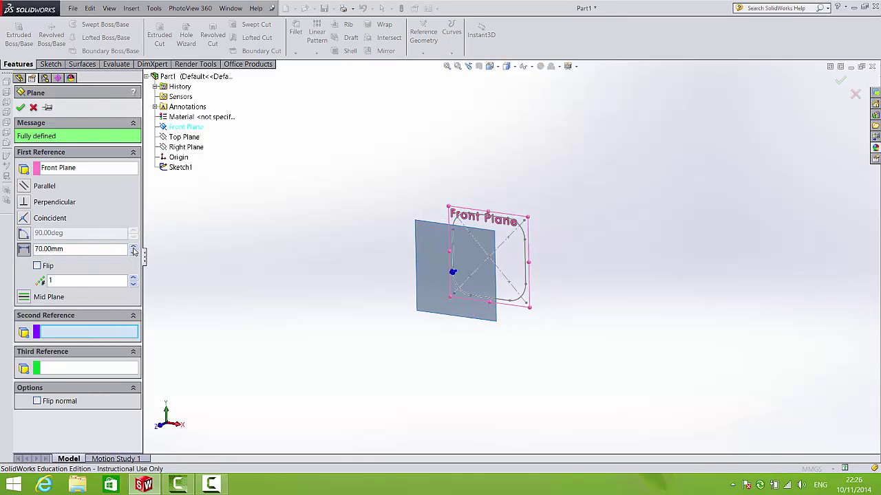
left_click(134, 247)
left_click(133, 247)
left_click(134, 247)
left_click(133, 247)
left_click(134, 247)
left_click(134, 247)
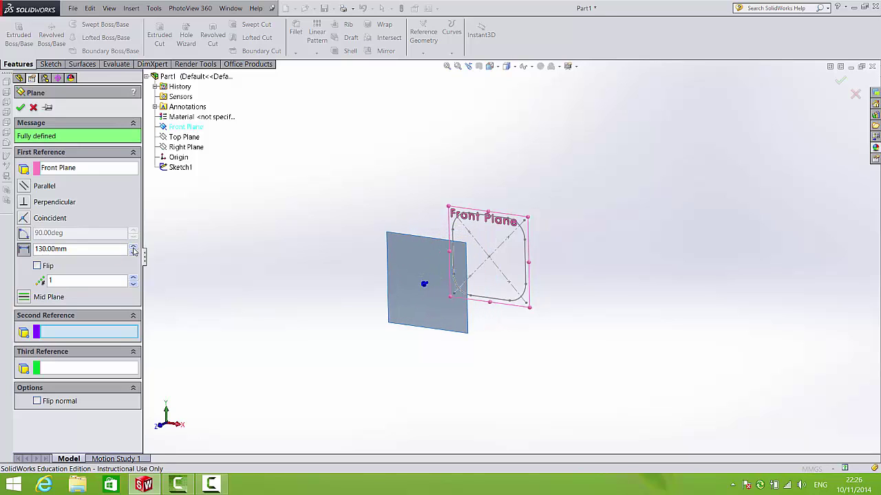
left_click(134, 247)
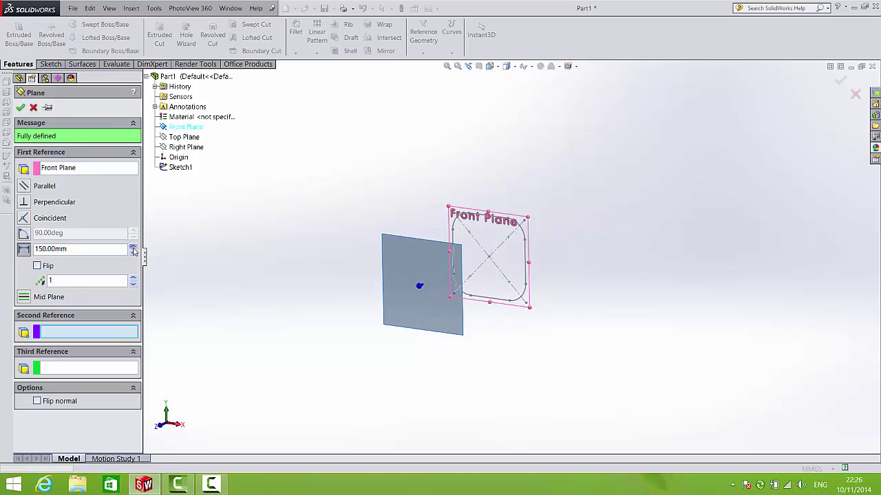
left_click(20, 108)
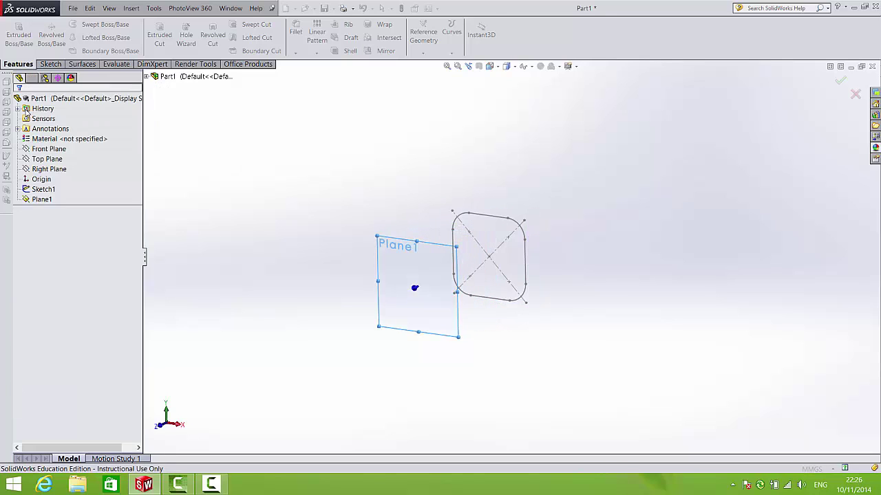
Step: Sketch on Plane1 and offset the rounded-square outline 3 mm outward
left_click(50, 63)
left_click(67, 37)
key("space")
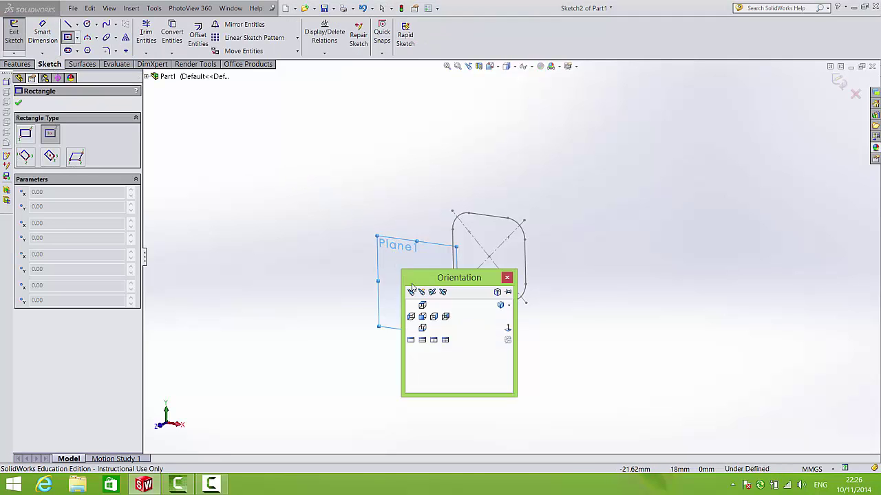
left_click(508, 330)
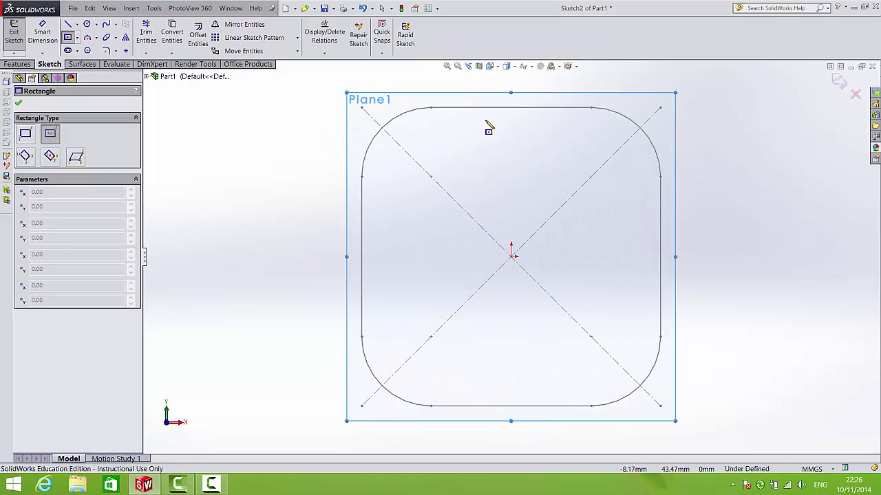
key("z")
left_click(197, 35)
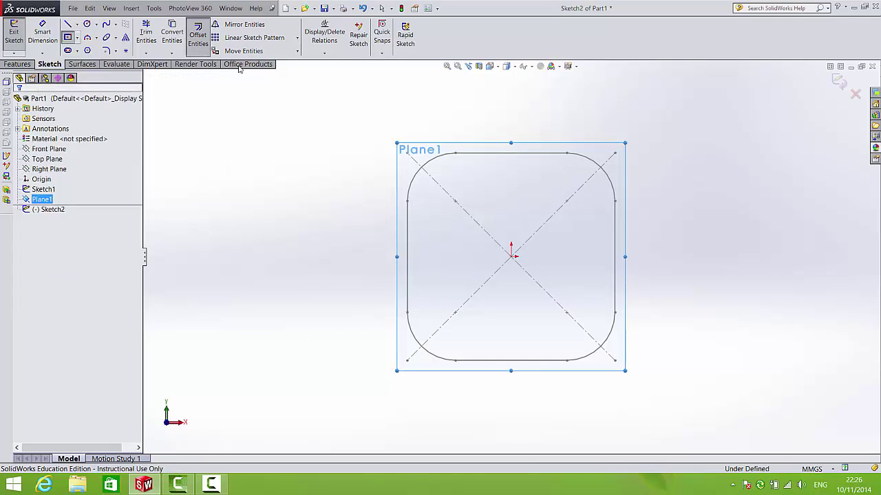
left_click(484, 157)
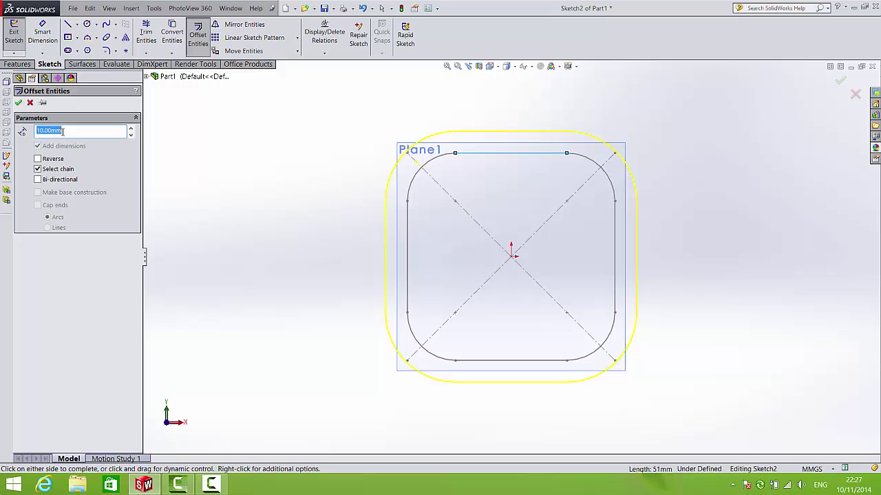
type("3")
key("Return")
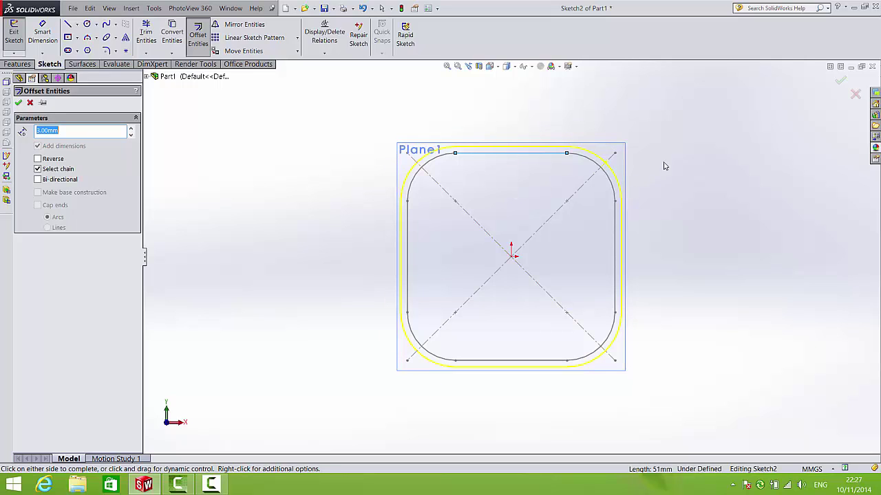
left_click(838, 81)
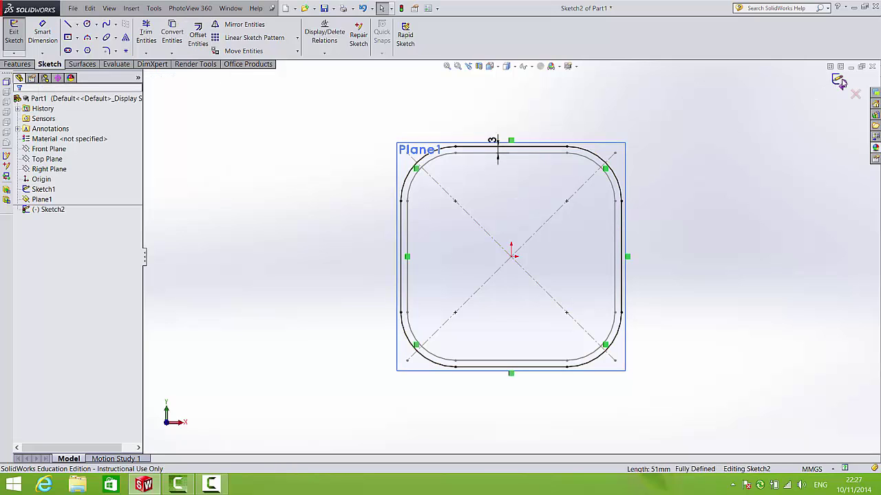
Step: Exit Sketch2, orbit to an angled view, and hide Plane1
left_click(838, 81)
scroll(706, 159, "up", 3)
mouse_move(706, 159)
middle_mouse_down()
mouse_move(653, 181)
mouse_move(633, 208)
middle_mouse_up()
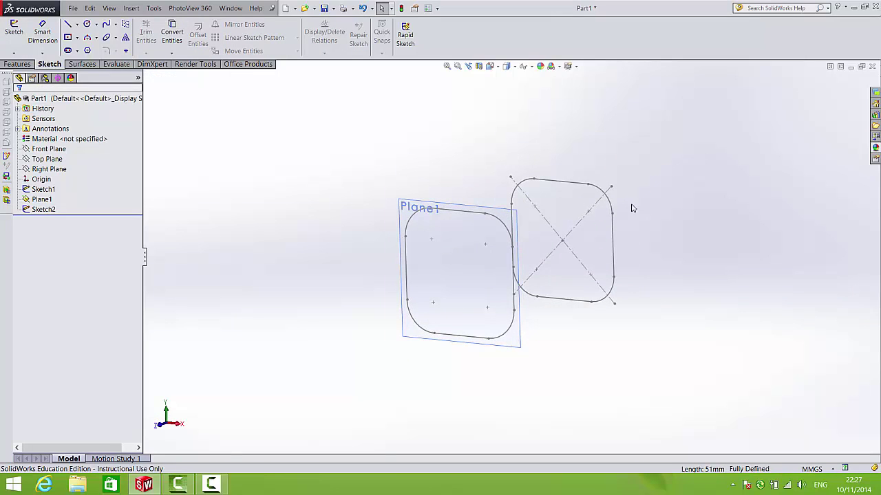
left_click(412, 201)
left_click(455, 173)
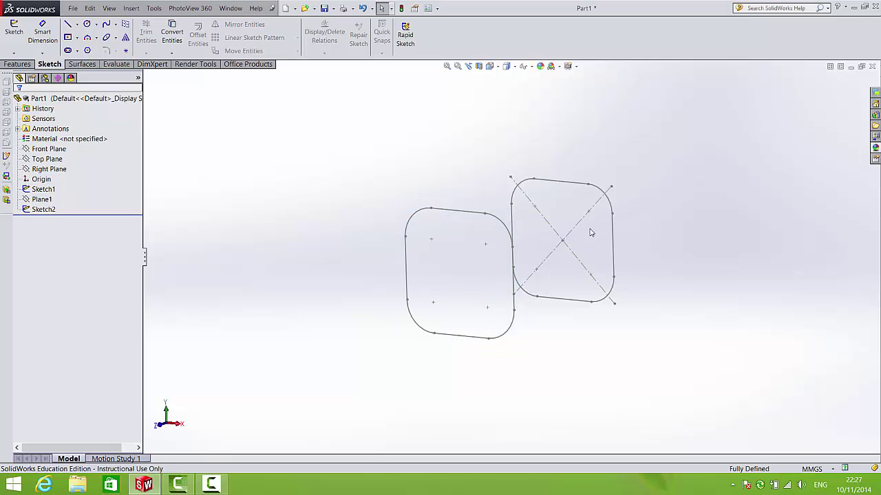
middle_click_drag(567, 266, 543, 278)
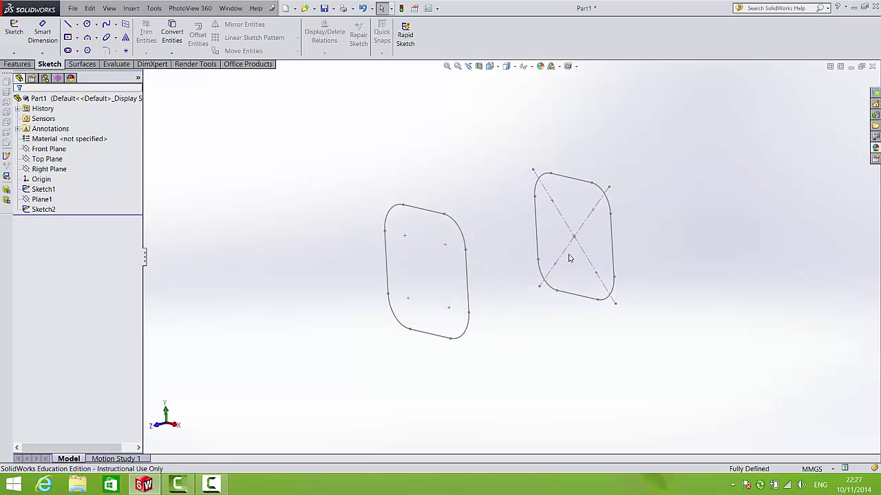
Step: Loft between Sketch1 and Sketch2, snapping the connector to matching corners to remove the twist
left_click(18, 64)
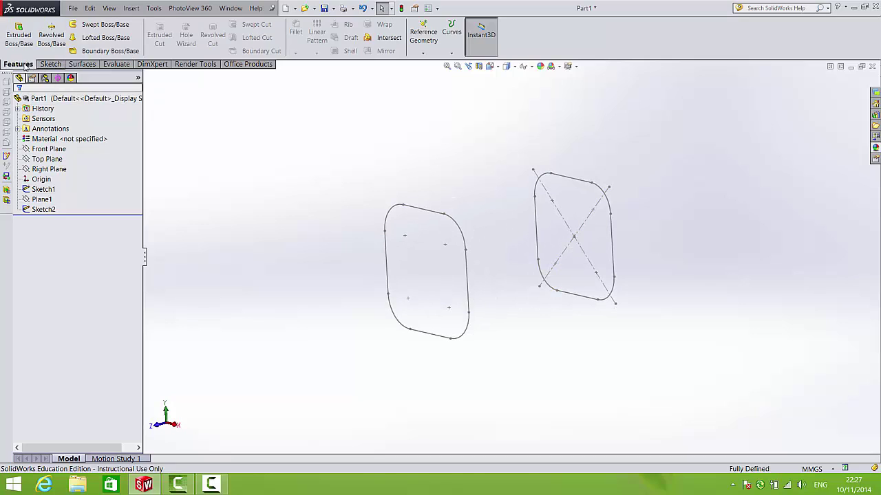
left_click(87, 38)
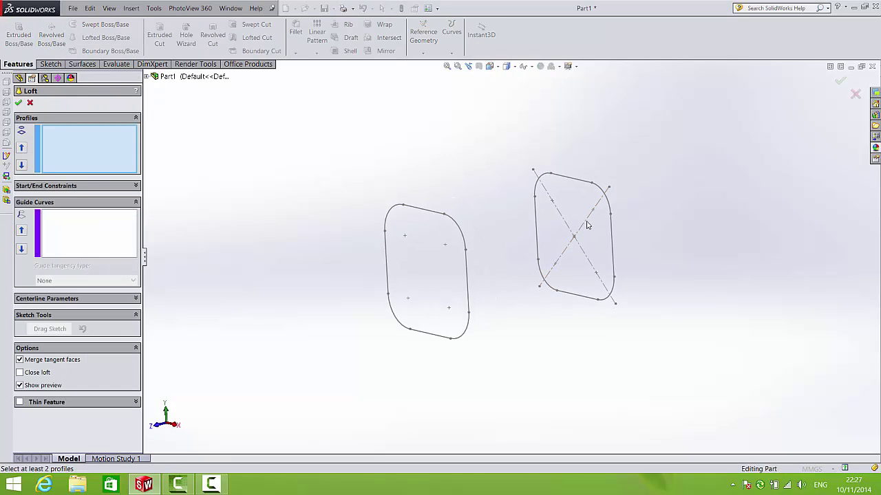
left_click(610, 215)
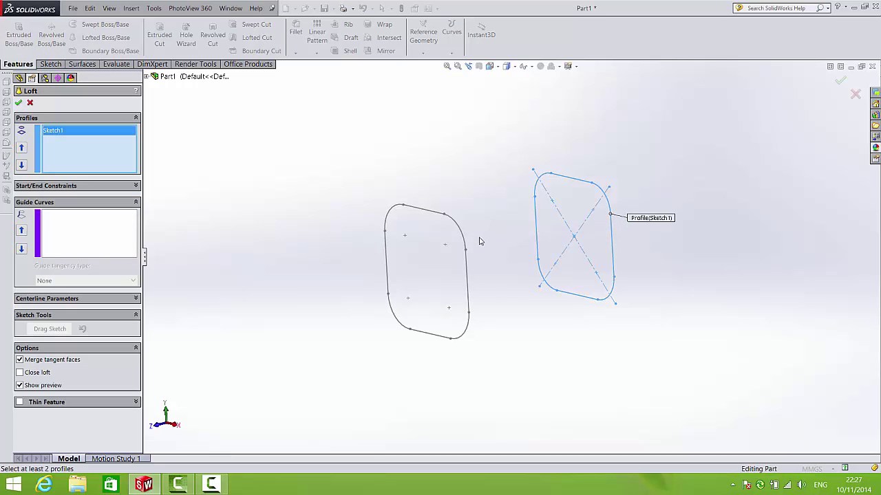
left_click(466, 255)
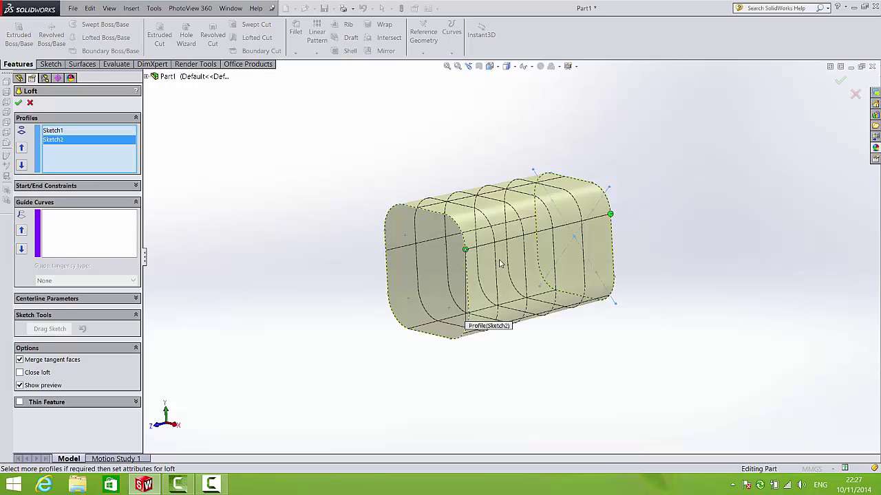
left_click_drag(467, 253, 457, 232)
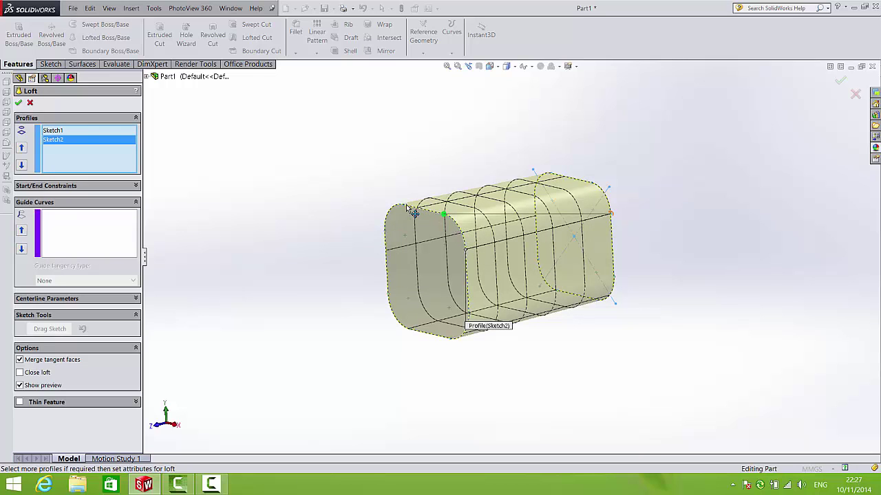
middle_click_drag(633, 296, 502, 246)
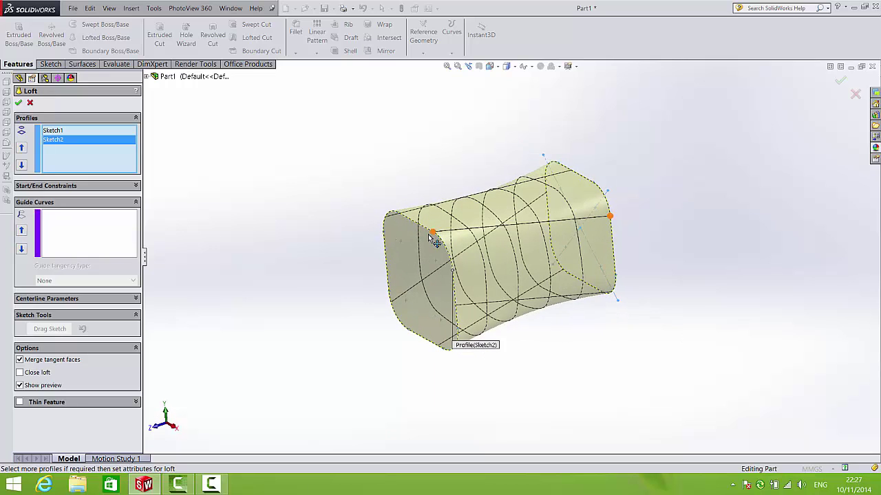
left_click_drag(434, 233, 461, 270)
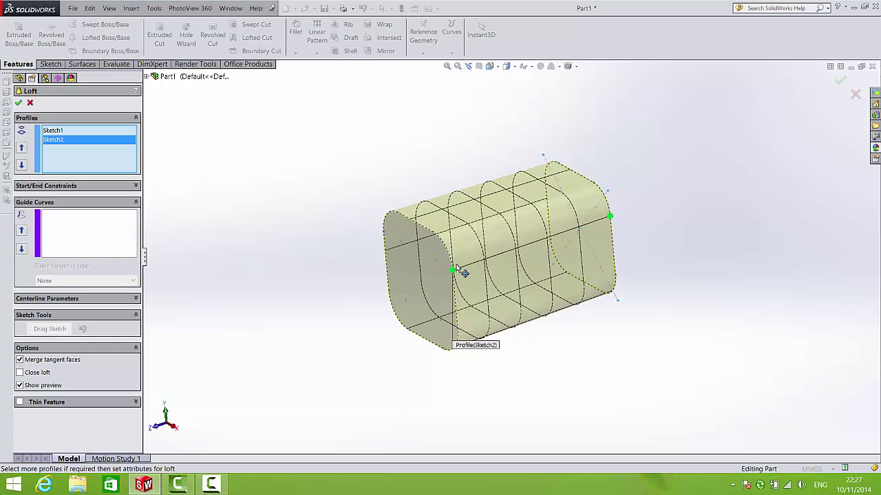
left_click(840, 82)
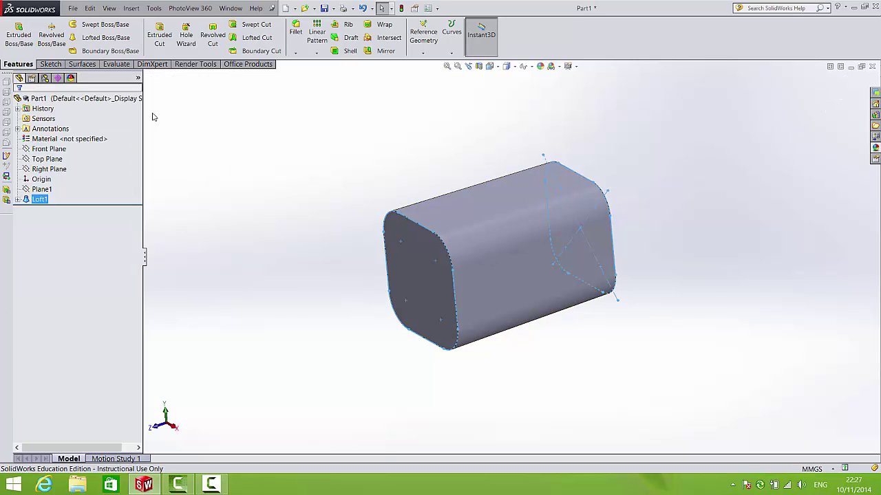
Step: Start a line sketch on the Right Plane, viewed normal to it
left_click(55, 171)
middle_click_drag(321, 274, 337, 251)
left_click(51, 65)
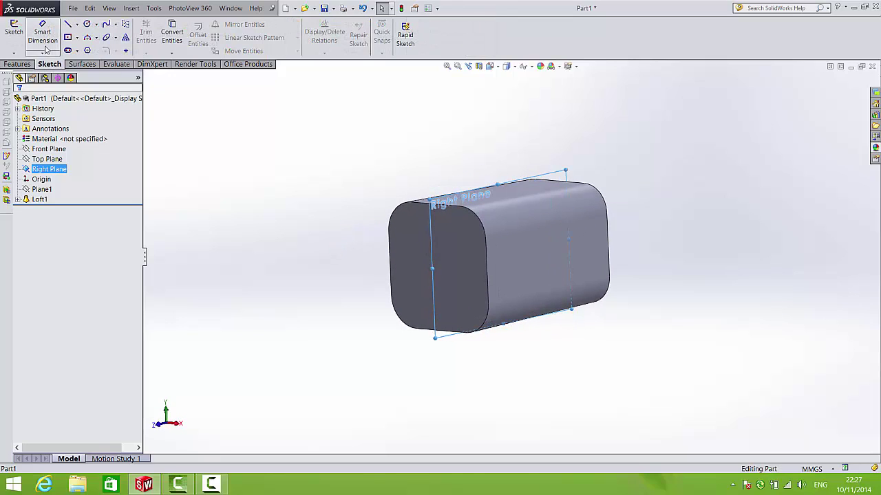
left_click(68, 24)
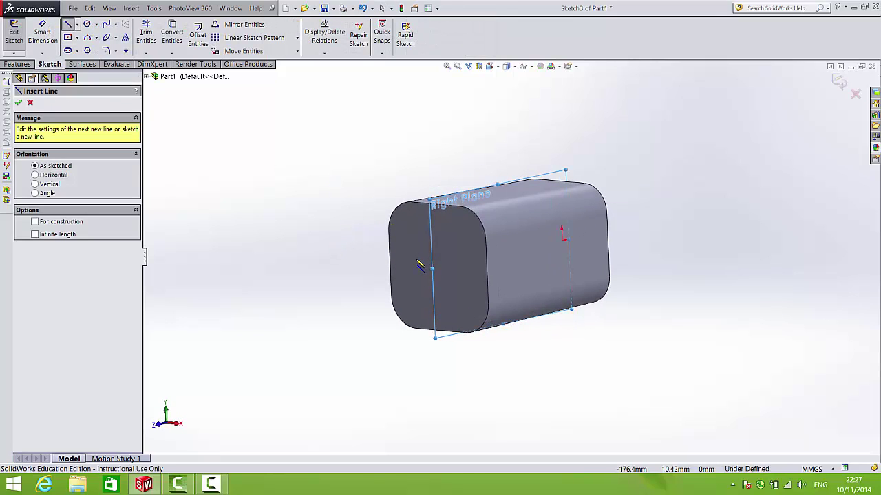
key("space")
left_click(523, 320)
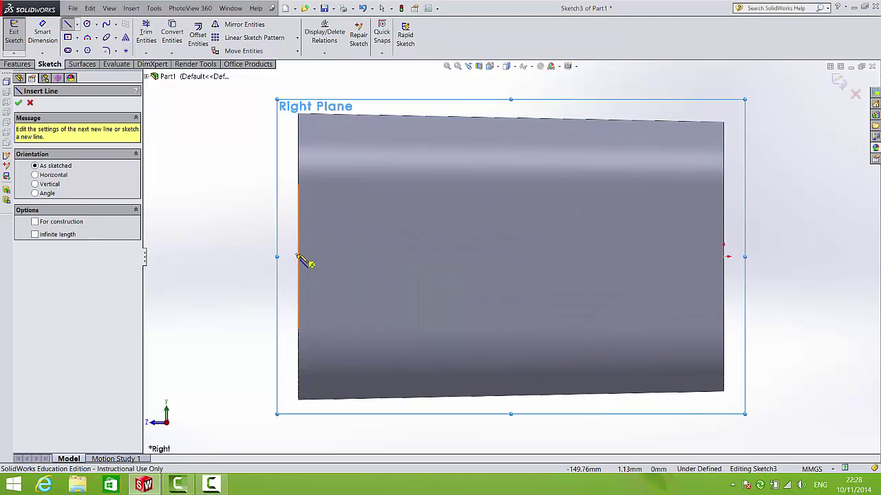
key("z")
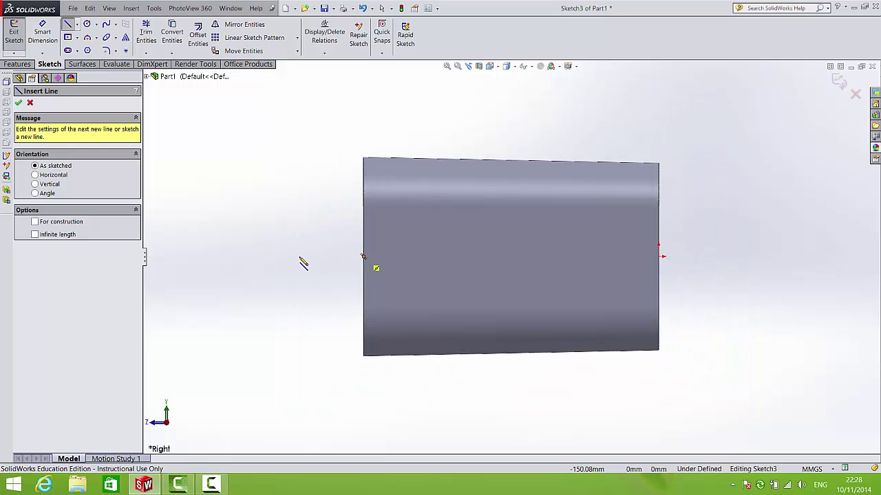
Step: Draw a horizontal line left from the body's edge, then a vertical line upward
left_click(364, 256)
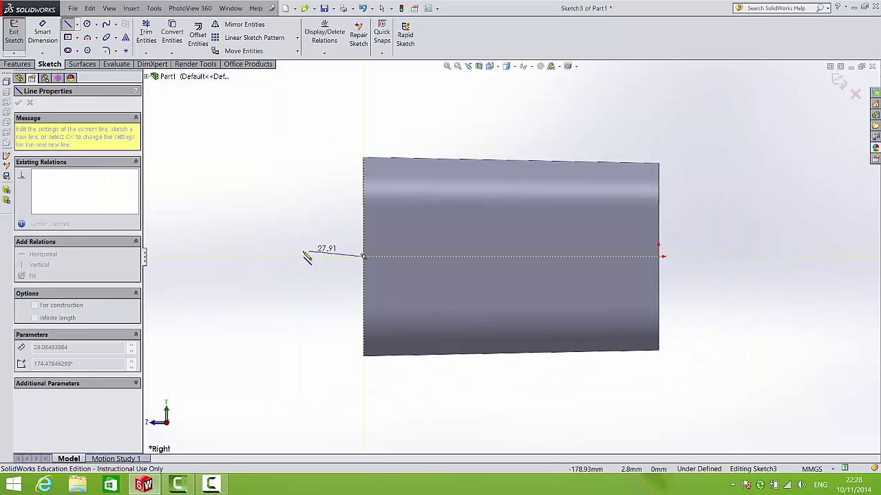
left_click(252, 257)
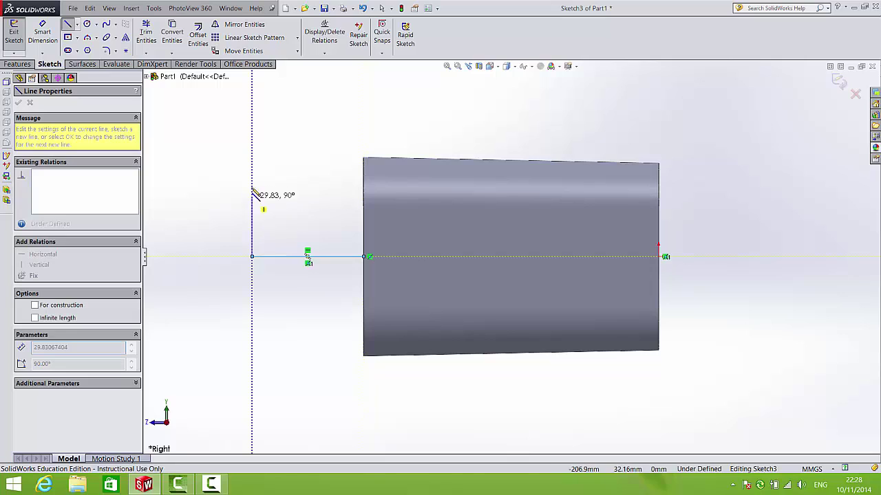
left_click(251, 127)
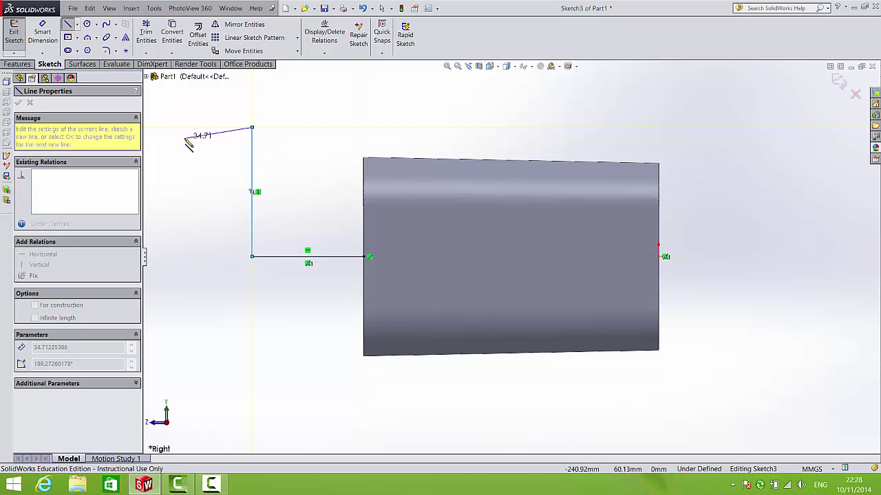
left_click(107, 25)
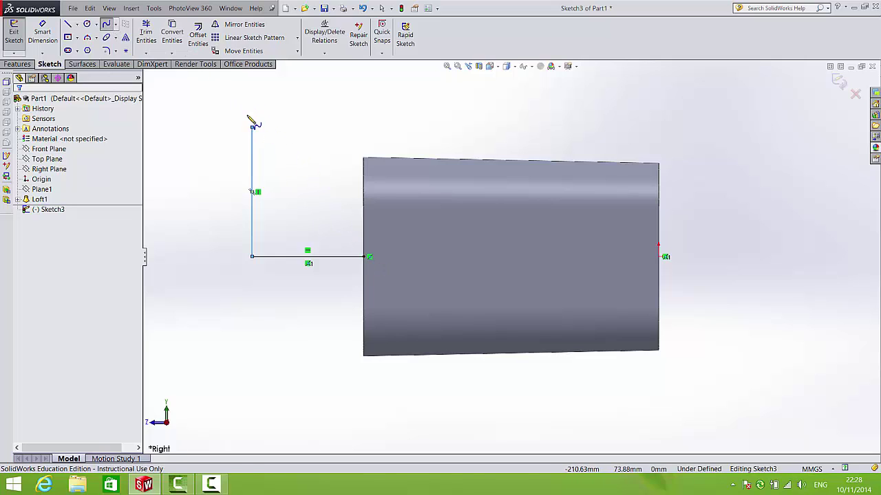
Step: Close the triangle with a spline from the vertical line's top to the body's edge
left_click(252, 128)
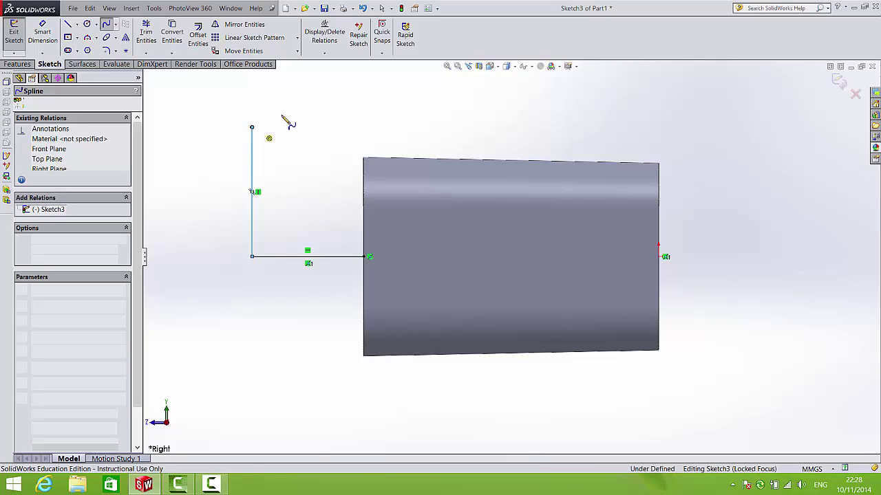
left_click(366, 257)
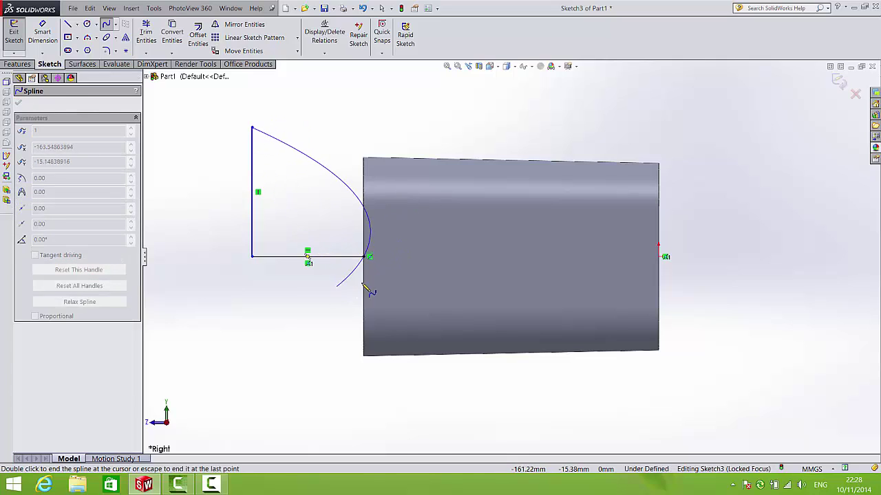
right_click(389, 237)
left_click(417, 199)
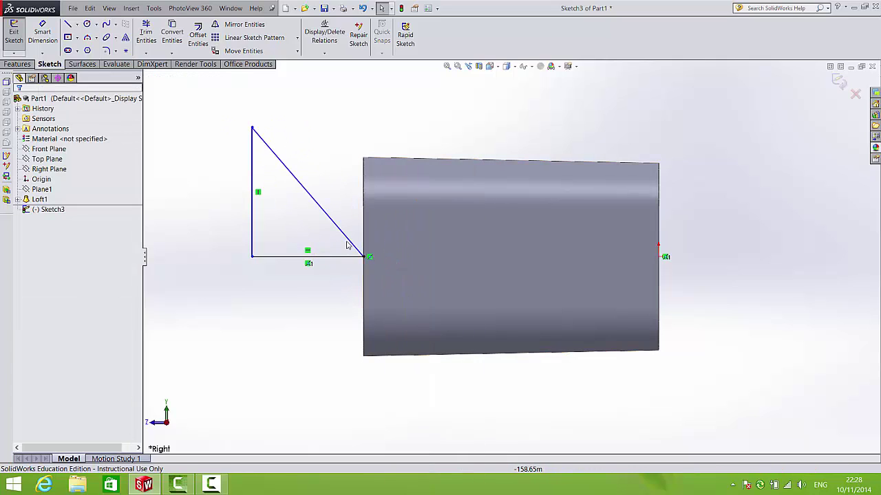
Step: Dimension the bottom line to 55 mm and the vertical line to 75 mm
left_click(42, 35)
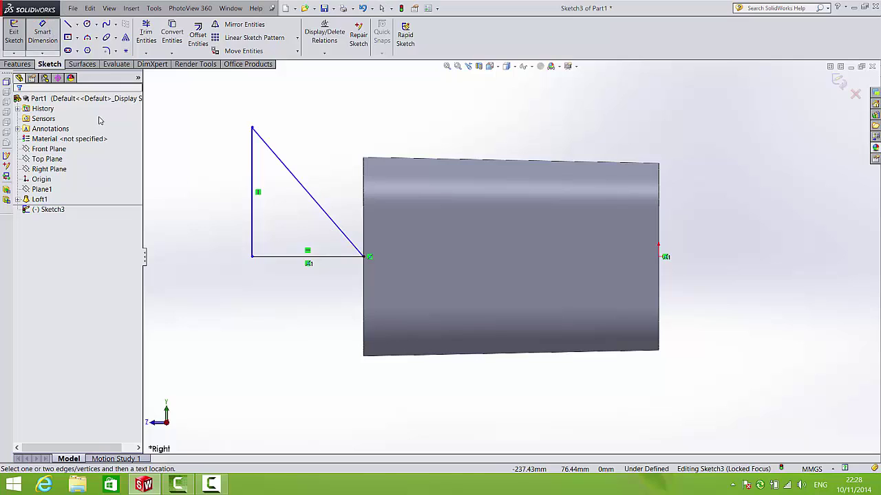
left_click(277, 258)
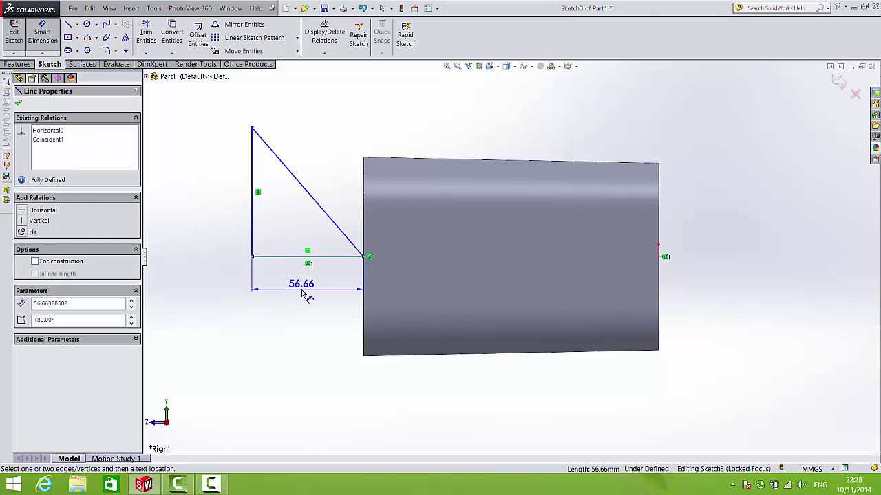
left_click(302, 292)
type("55")
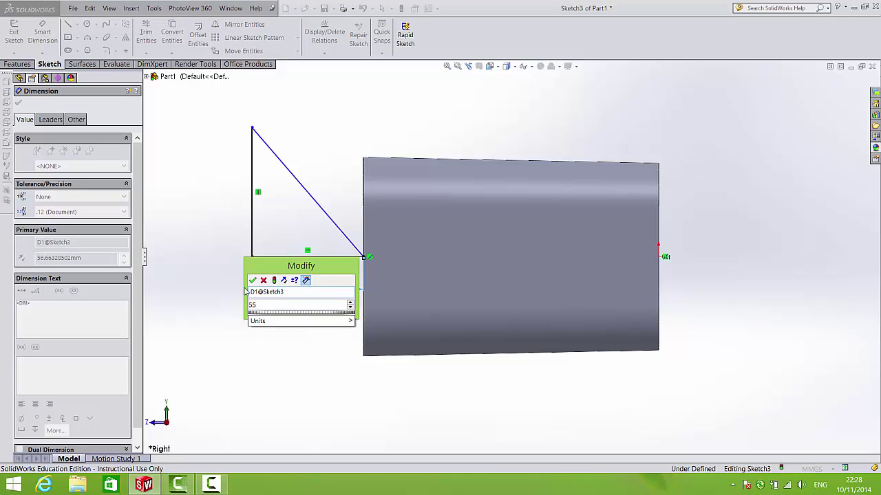
key("Return")
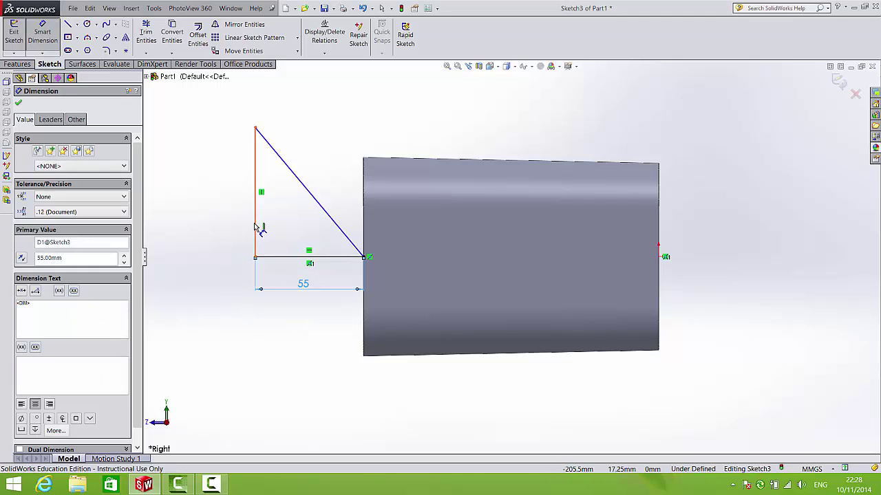
left_click(255, 228)
left_click(231, 207)
type("7")
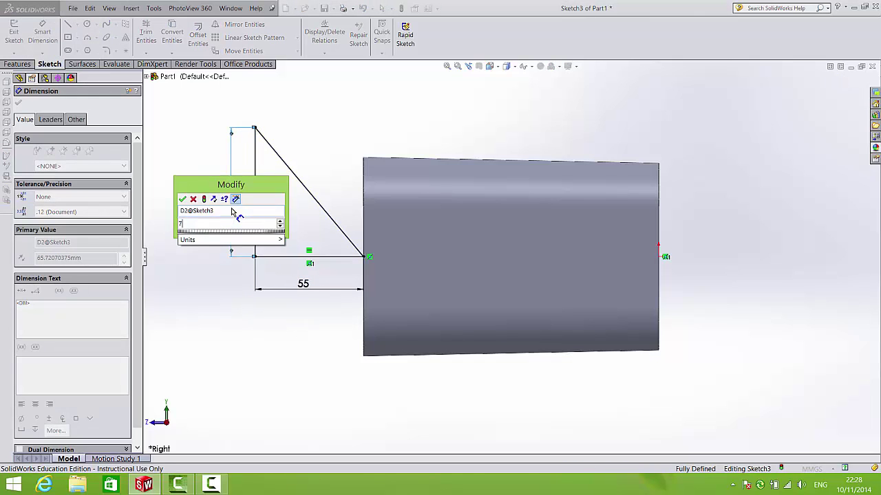
type("5")
left_click(181, 200)
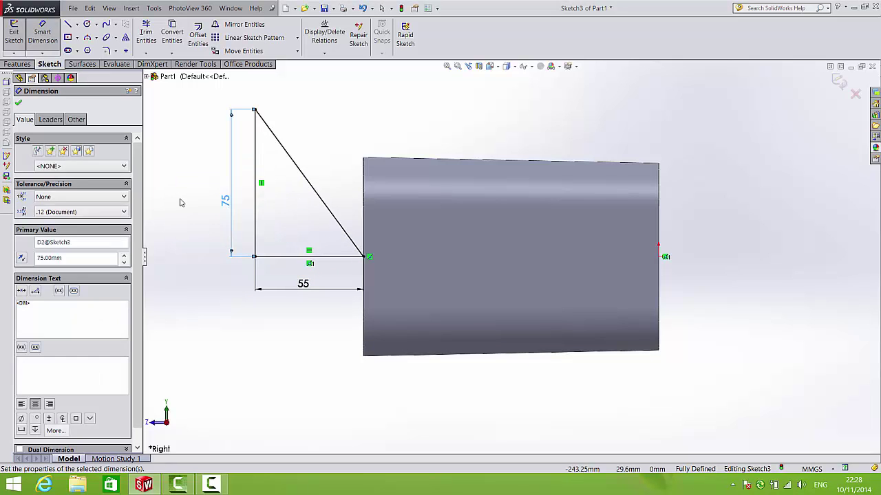
key("Escape")
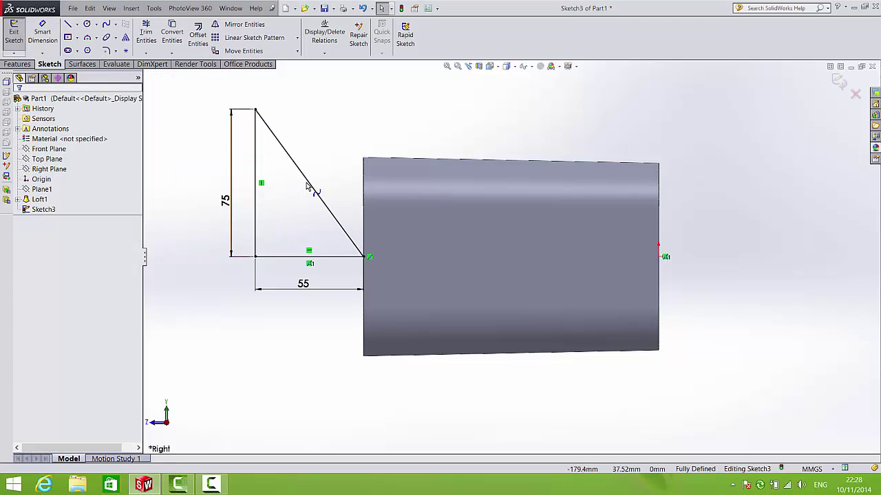
Step: Bow the spline outward with its tangent handles and set the top tangent angle to 0°
left_click(307, 186)
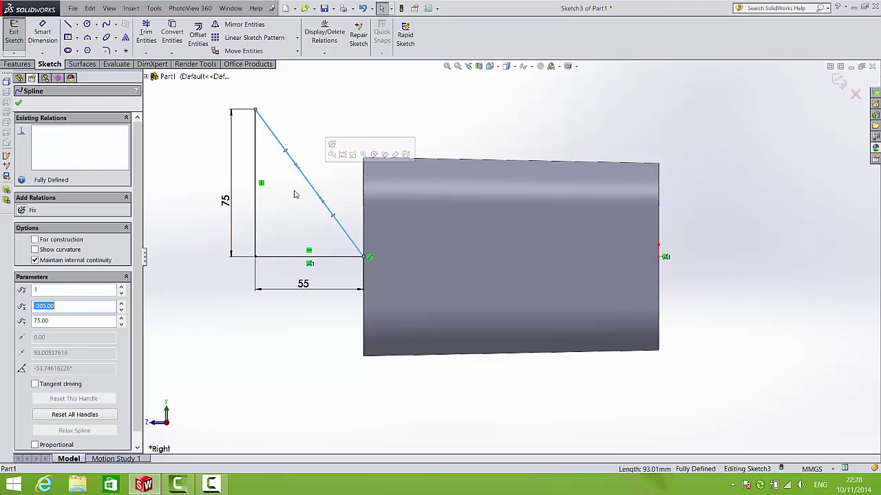
left_click_drag(285, 151, 350, 122)
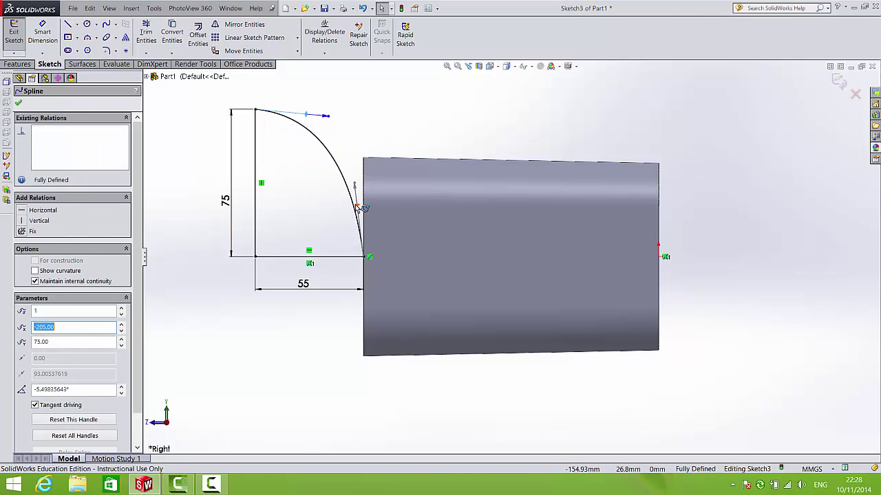
left_click_drag(364, 208, 351, 192)
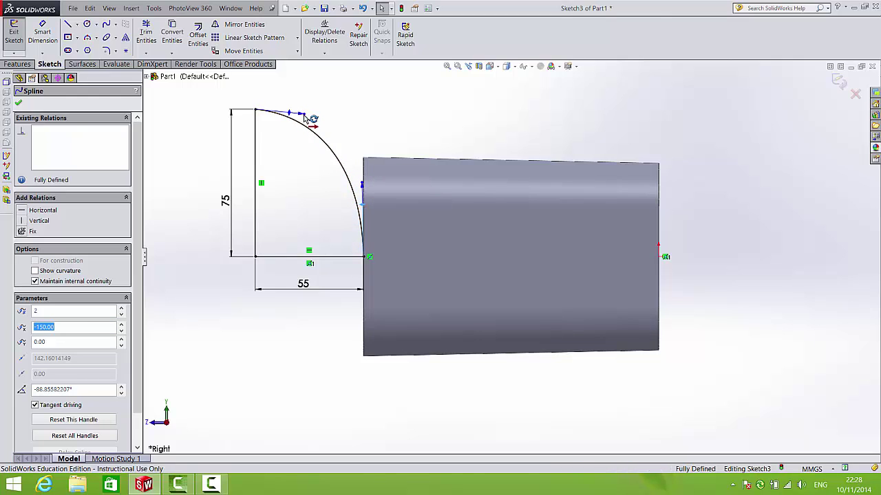
left_click_drag(304, 115, 340, 102)
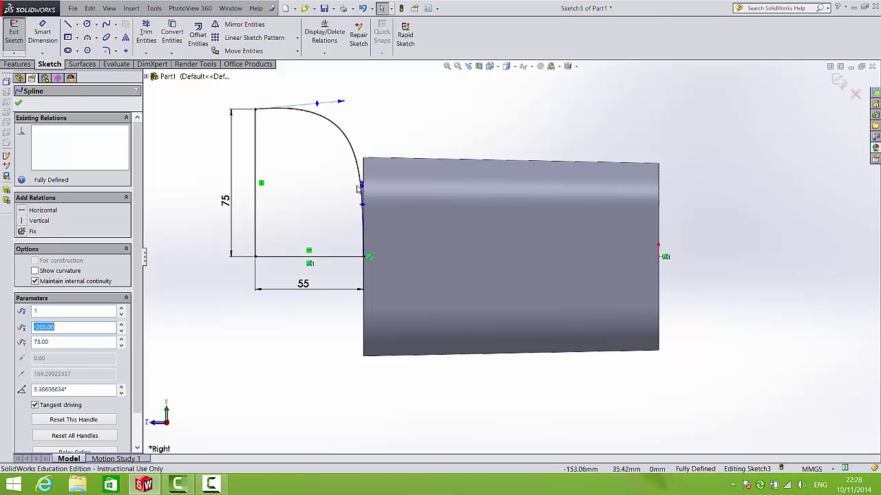
left_click_drag(362, 185, 379, 161)
scroll(323, 141, "down", 3)
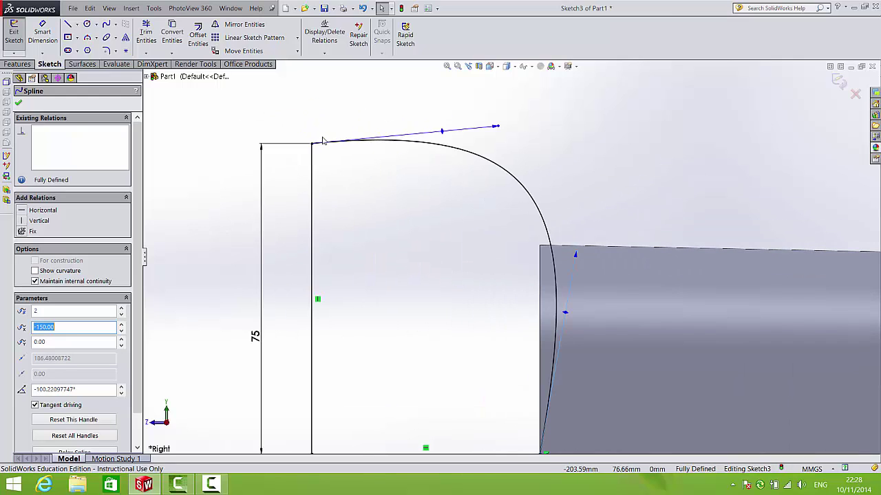
mouse_move(443, 132)
left_mouse_down()
mouse_move(457, 165)
mouse_move(458, 124)
mouse_move(455, 141)
left_mouse_up()
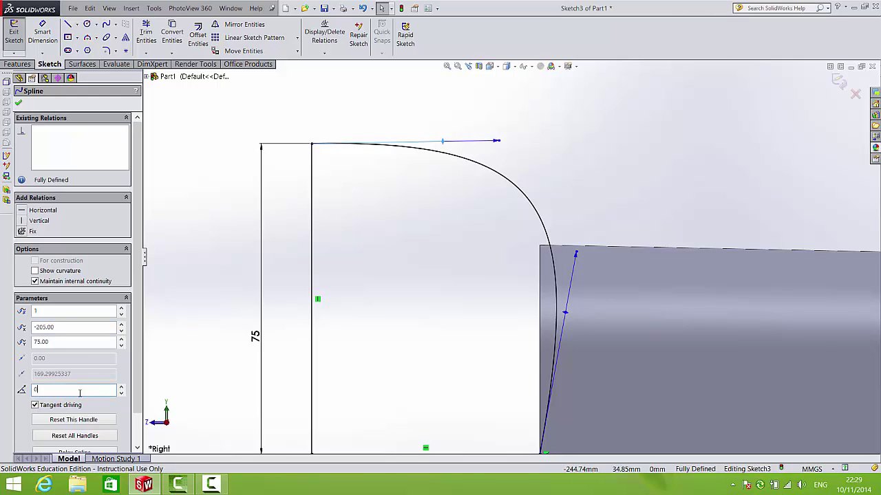
key("Return")
left_click(181, 300)
Step: Refine the spline's lower and top tangents to smooth the curve
scroll(568, 362, "up", 3)
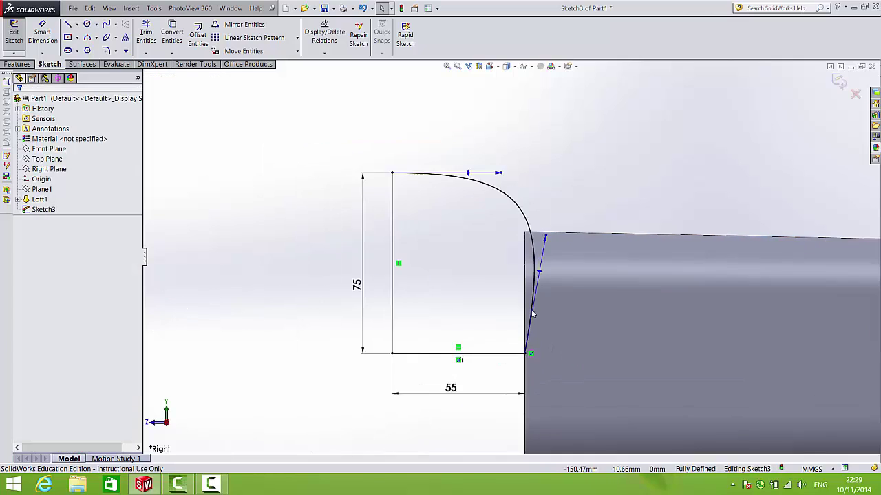
scroll(536, 303, "down", 3)
left_click(538, 239)
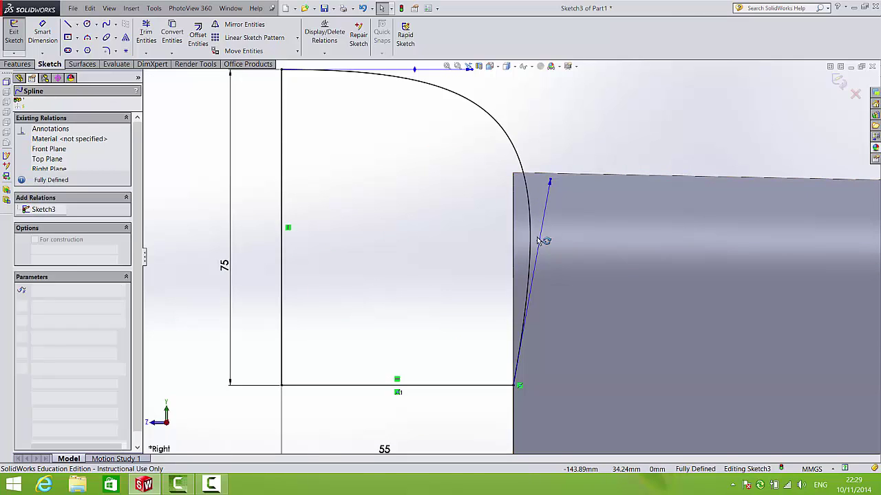
mouse_move(538, 239)
left_mouse_down()
mouse_move(522, 232)
mouse_move(491, 253)
mouse_move(549, 234)
mouse_move(531, 233)
mouse_move(547, 232)
mouse_move(516, 236)
mouse_move(558, 231)
mouse_move(569, 240)
left_mouse_up()
scroll(569, 238, "up", 2)
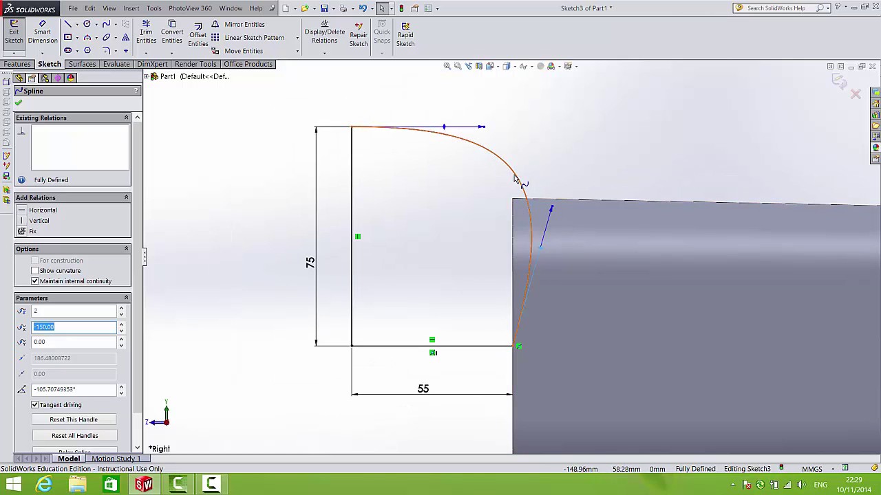
mouse_move(483, 128)
left_mouse_down()
mouse_move(447, 129)
mouse_move(512, 131)
mouse_move(466, 127)
left_mouse_up()
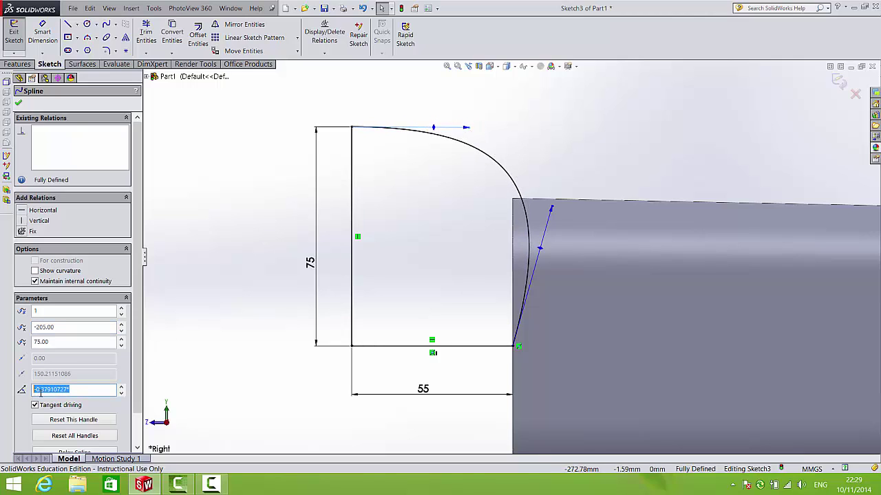
left_click(159, 334)
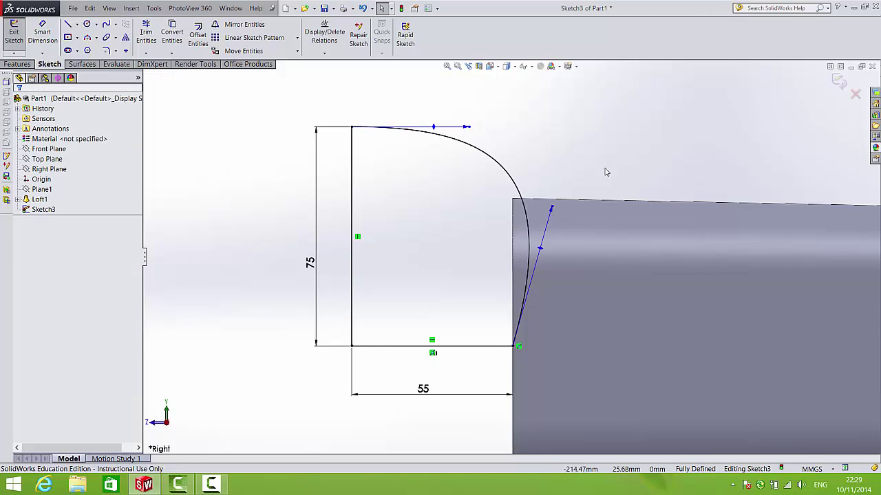
Step: Revolve Sketch3 a full 360° about its 55 mm bottom line
left_click(838, 81)
middle_click_drag(660, 165, 475, 213)
left_click(16, 64)
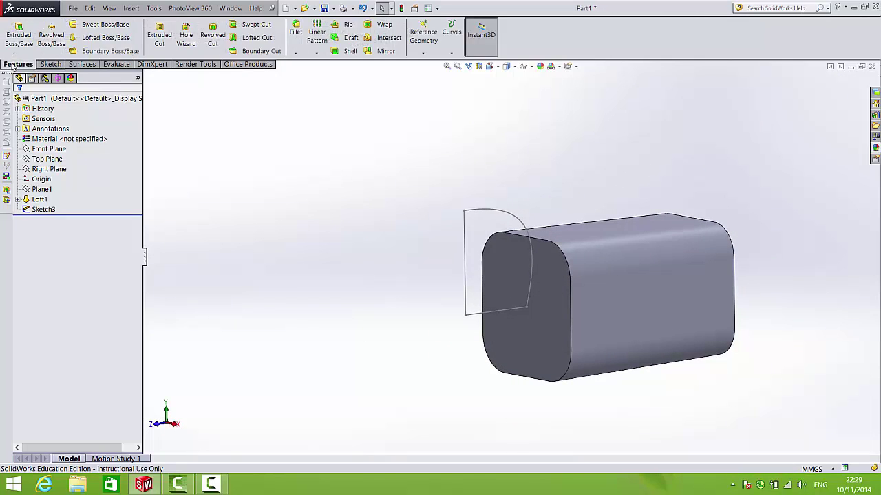
left_click(51, 34)
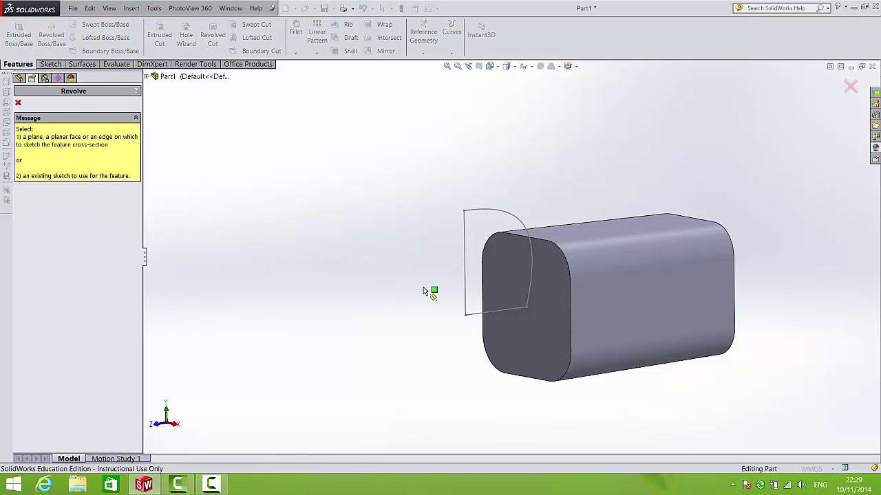
left_click(474, 318)
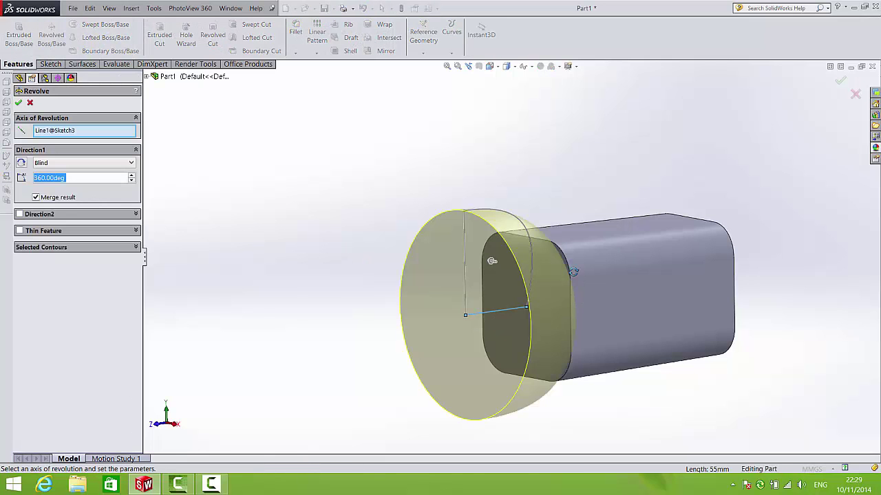
mouse_move(496, 261)
middle_mouse_down()
mouse_move(540, 252)
mouse_move(526, 276)
middle_mouse_up()
scroll(530, 265, "down", 5)
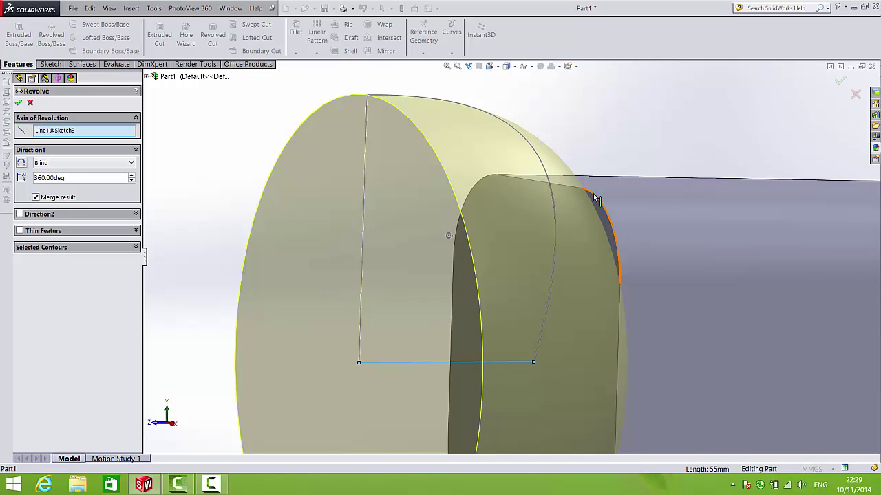
scroll(660, 264, "up", 3)
middle_click_drag(656, 269, 598, 262)
scroll(597, 262, "down", 3)
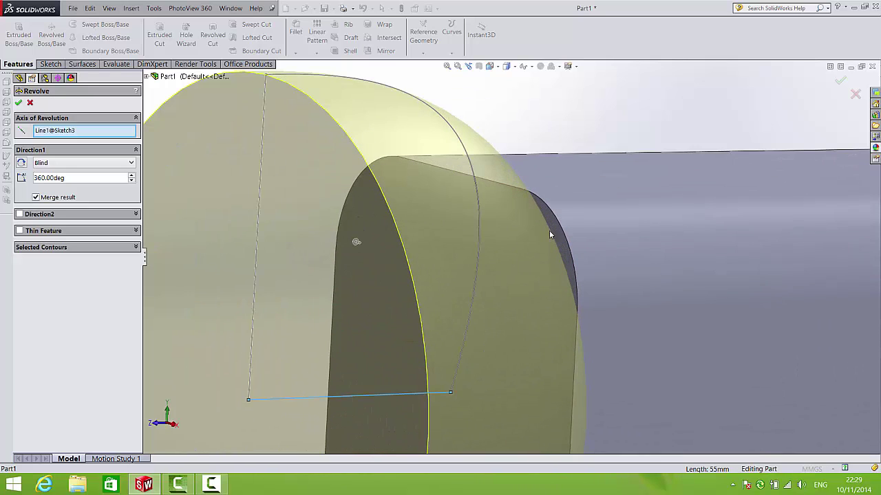
scroll(522, 189, "up", 3)
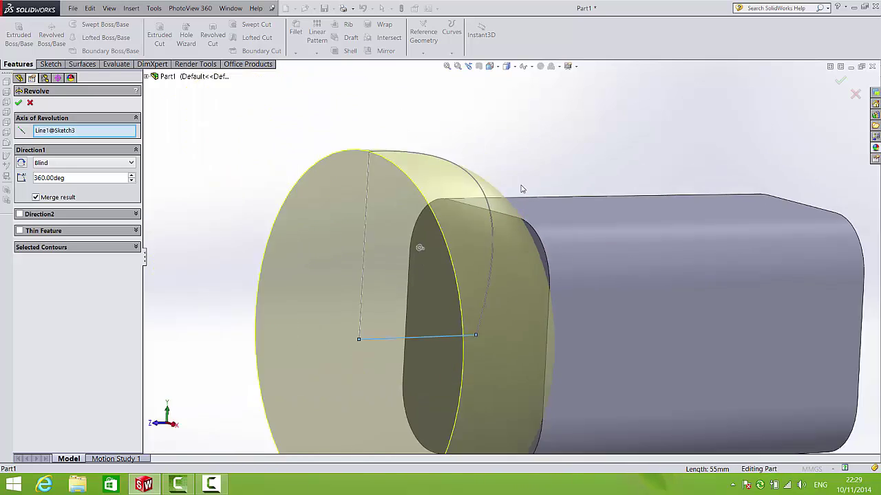
middle_click_drag(510, 231, 511, 207)
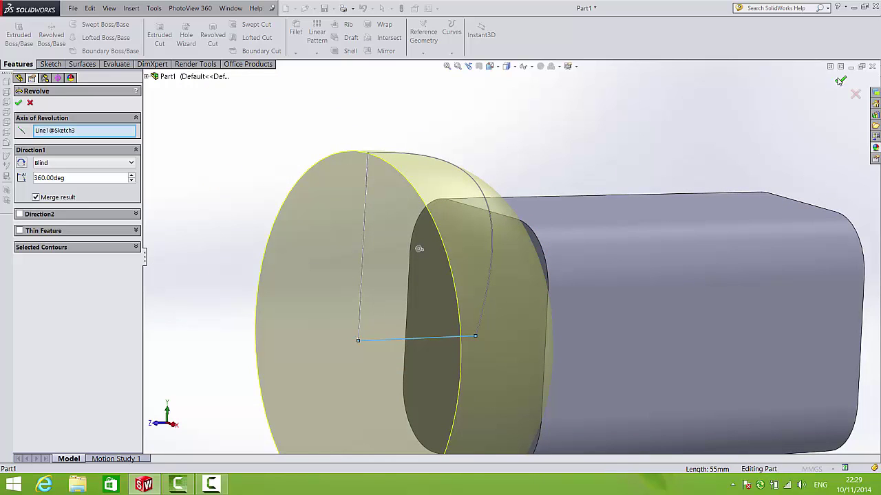
key("Return")
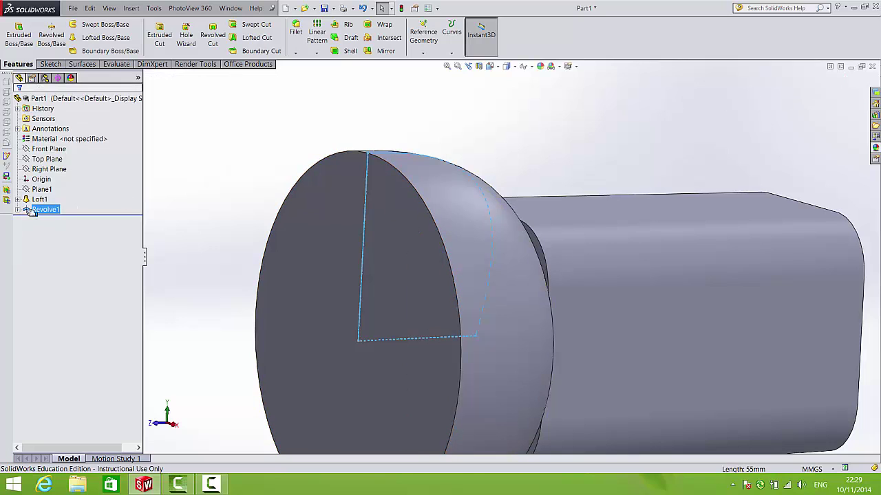
Step: Edit Revolve1's Sketch3 and drag the spline's tangent handle to reshape the head profile
left_click(17, 209)
right_click(44, 221)
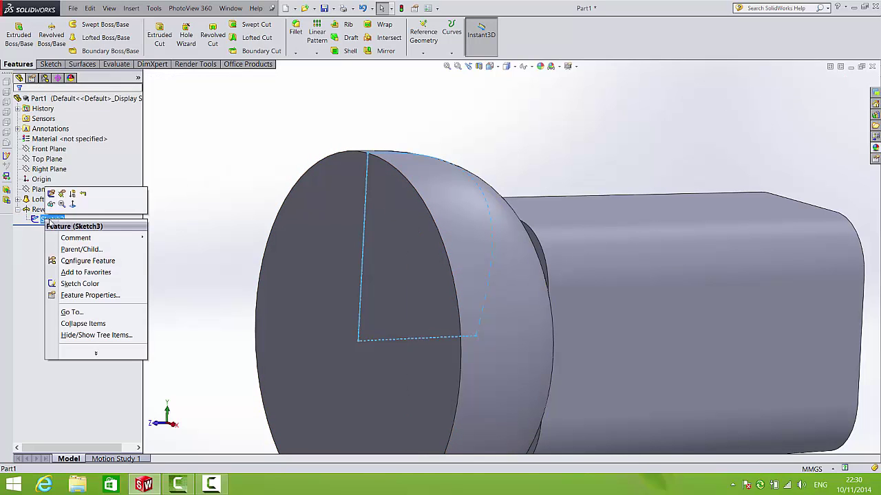
left_click(51, 194)
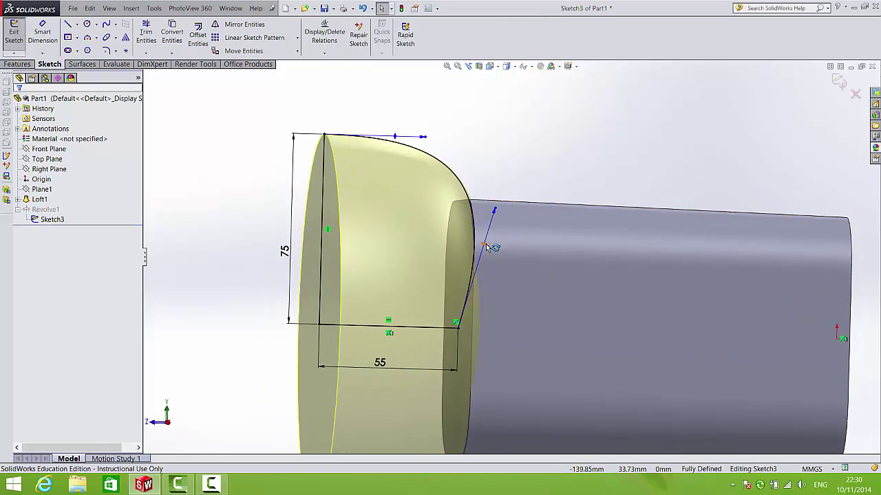
left_click_drag(486, 248, 506, 244)
left_click(838, 88)
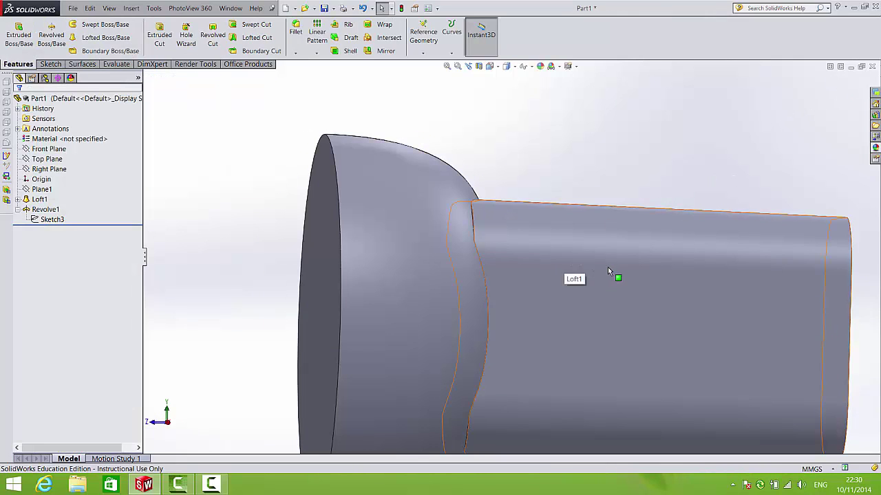
middle_click_drag(616, 269, 564, 241)
scroll(511, 231, "down", 10)
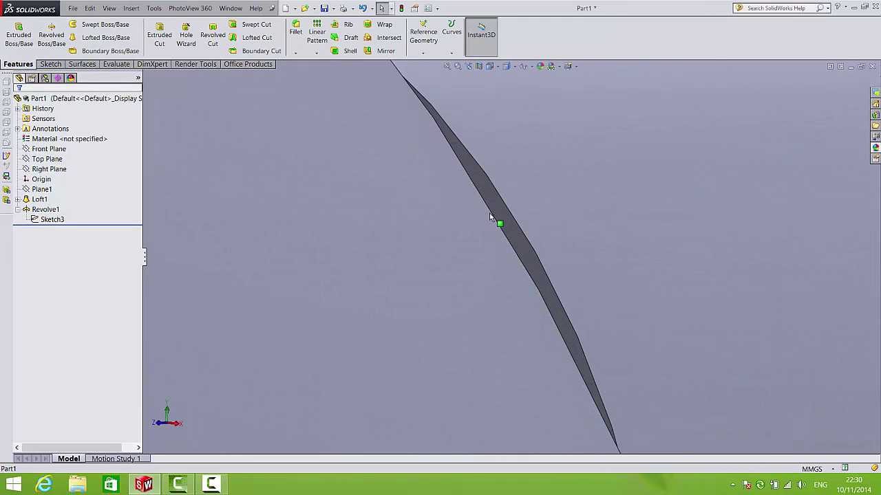
Step: Pull the Sketch3 spline's end handle again into a flared, bell-like profile and rebuild Revolve1
right_click(48, 219)
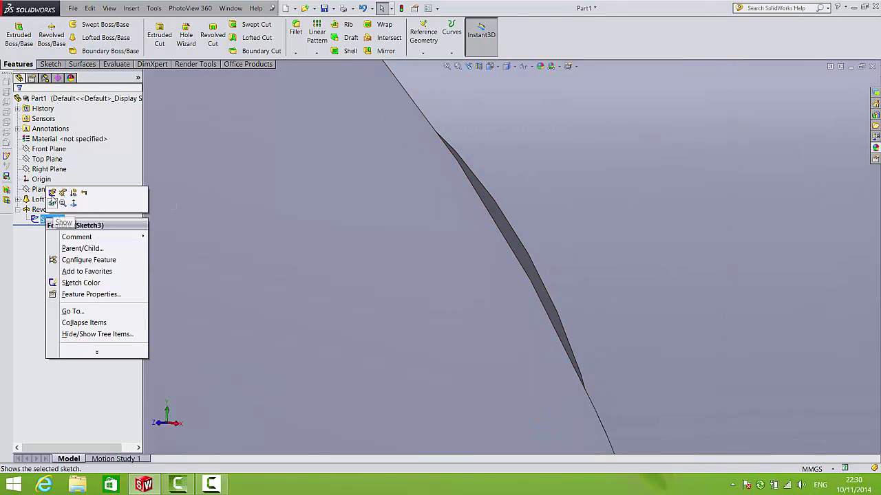
left_click(52, 196)
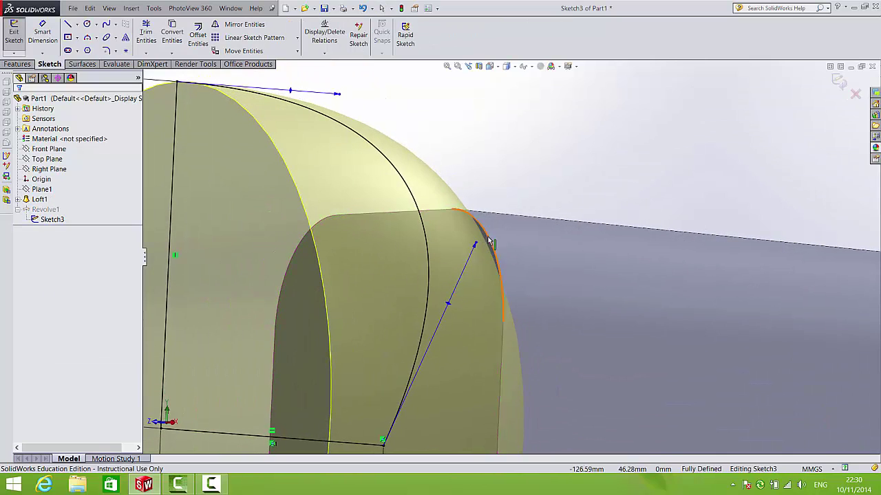
left_click_drag(476, 245, 501, 234)
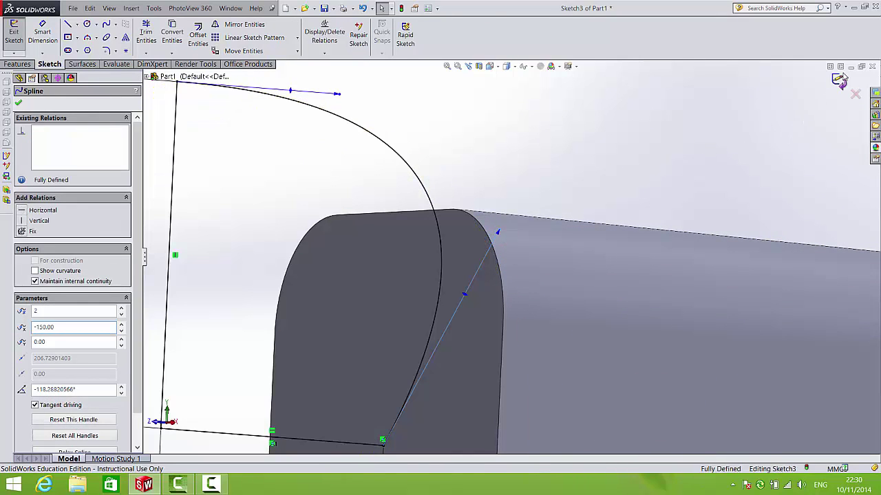
left_click(837, 82)
left_click(837, 82)
mouse_move(624, 222)
middle_mouse_down()
mouse_move(560, 274)
mouse_move(590, 241)
mouse_move(624, 240)
mouse_move(622, 258)
mouse_move(592, 275)
middle_mouse_up()
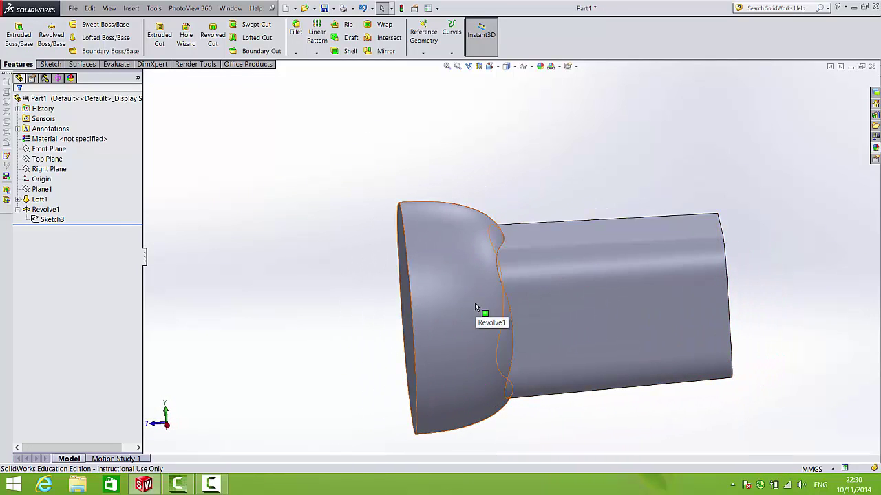
middle_click_drag(472, 303, 403, 257)
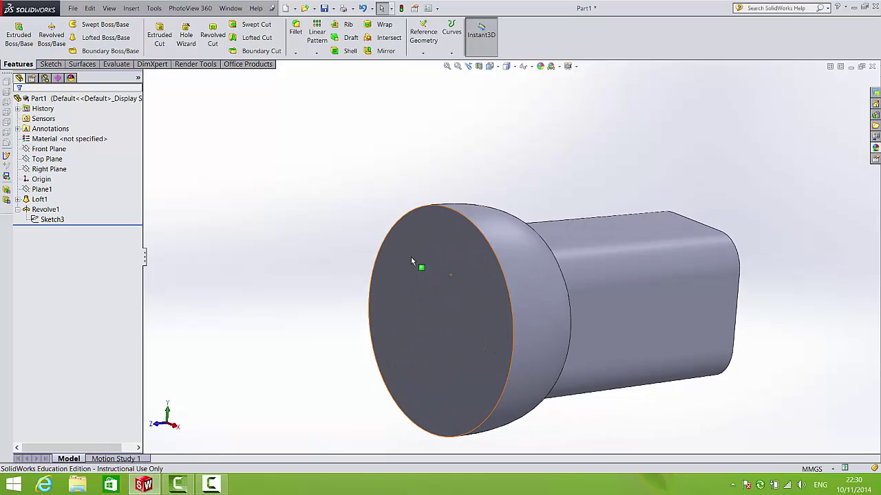
Step: Draw a circle centred on the origin on the torch's flat end face
left_click(50, 64)
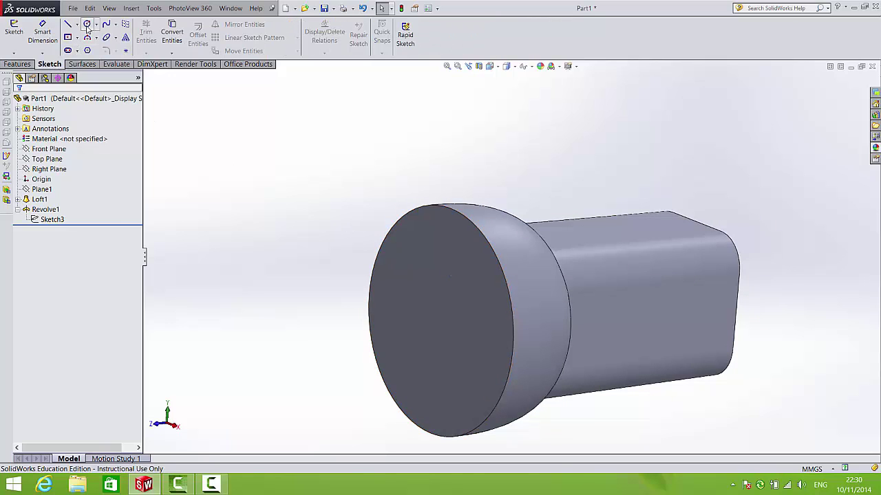
left_click(87, 25)
left_click(424, 248)
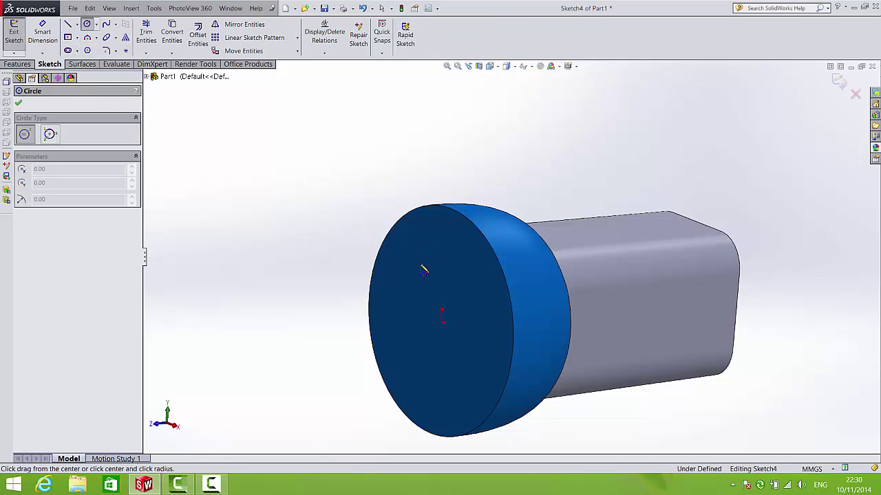
left_click(442, 321)
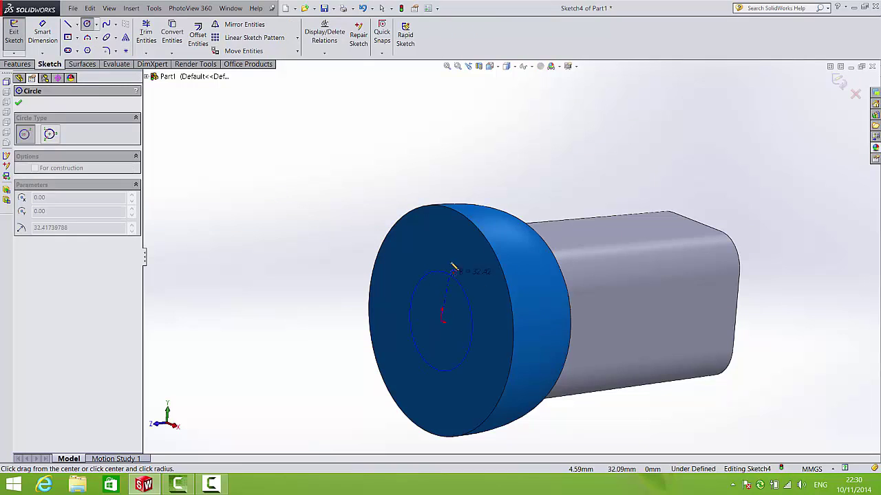
left_click(449, 222)
Step: Dimension the circle's diameter to 140 mm so it is fully defined
left_click(46, 40)
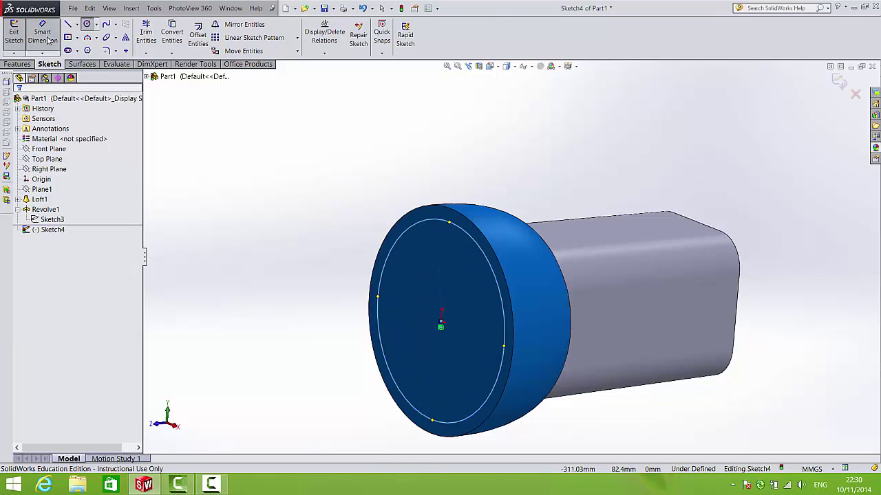
left_click(403, 236)
left_click(353, 246)
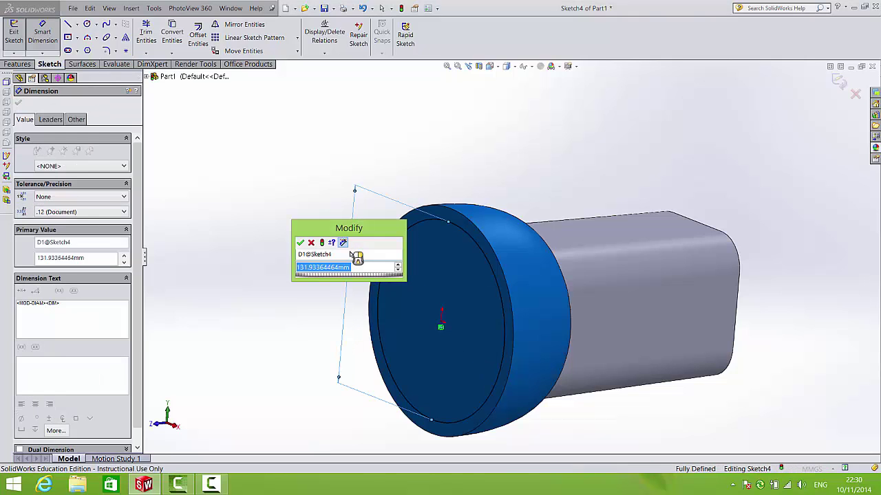
type("140")
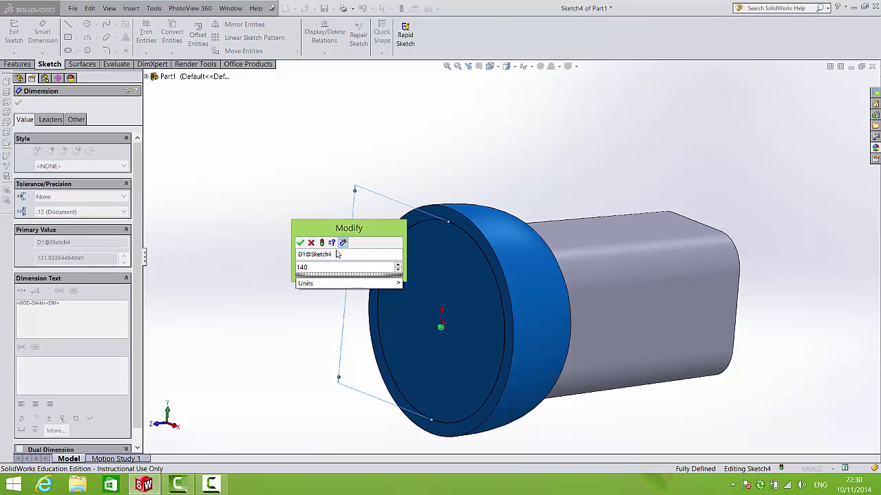
left_click(301, 243)
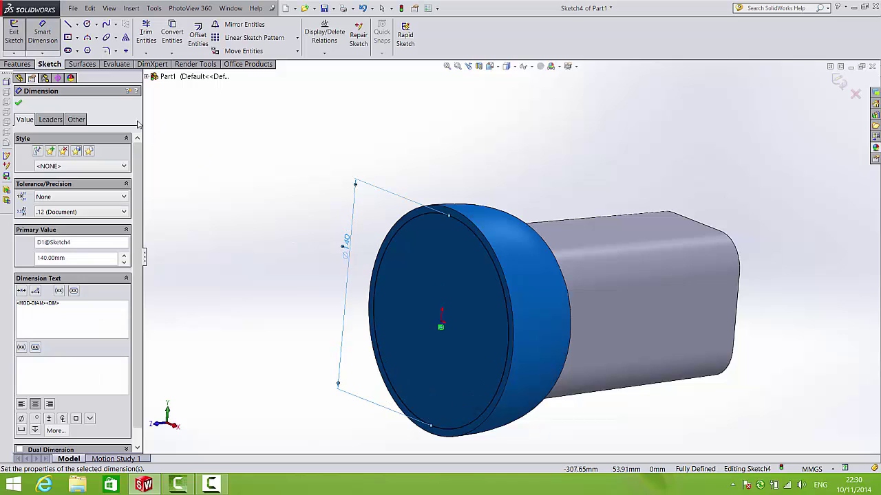
left_click(27, 66)
Step: Extrude the Ø140 circle as a 20 mm blind boss, creating Boss-Extrude1
left_click(25, 41)
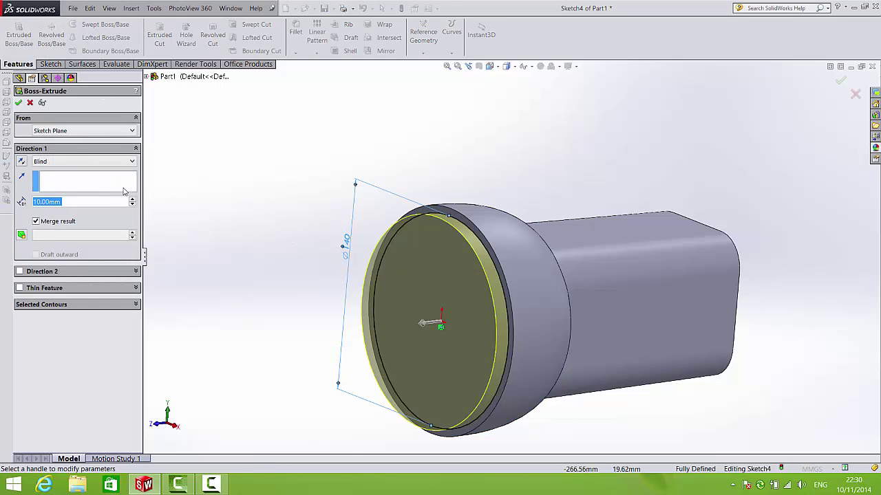
left_click(133, 200)
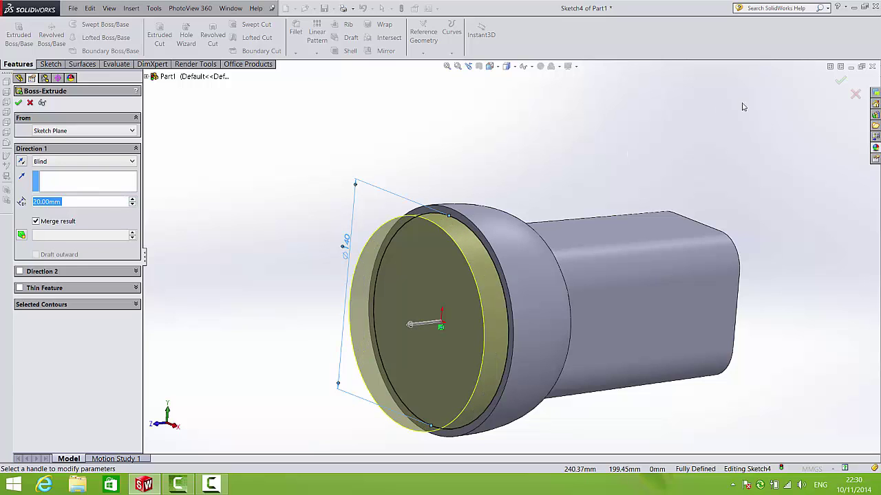
left_click(839, 82)
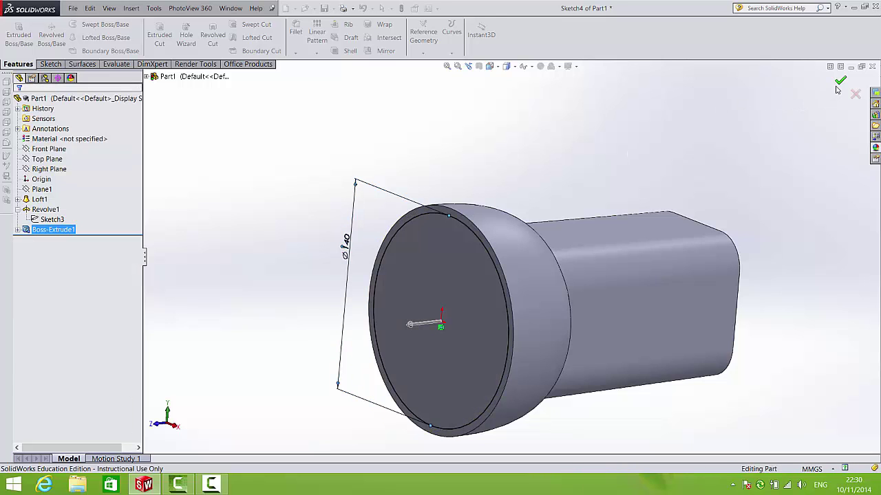
middle_click_drag(589, 311, 404, 121)
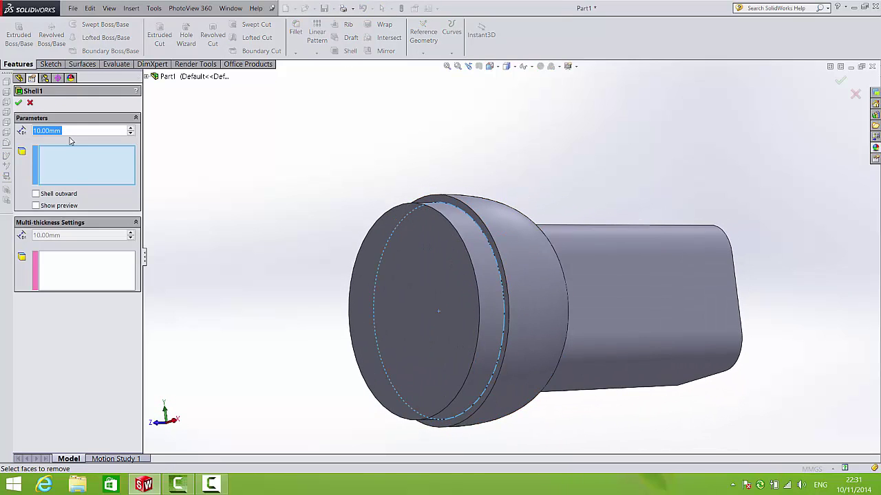
Step: Shell the torch with 4 mm walls, removing the disc's front end face
type("4")
left_click(432, 281)
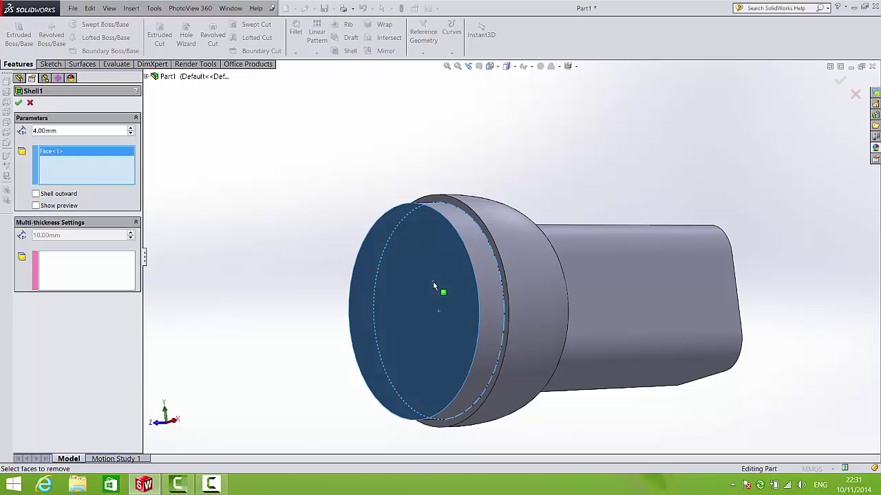
left_click(35, 206)
middle_click_drag(357, 290, 498, 283)
left_click(841, 80)
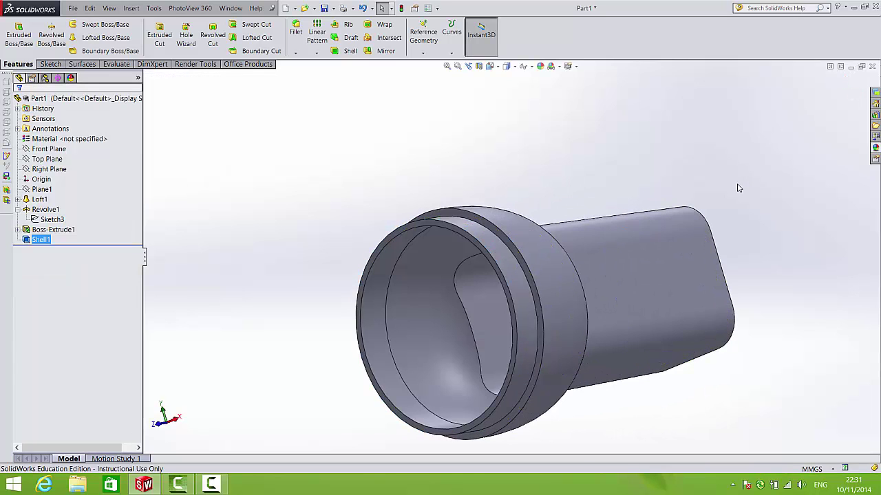
middle_click_drag(622, 272, 519, 249)
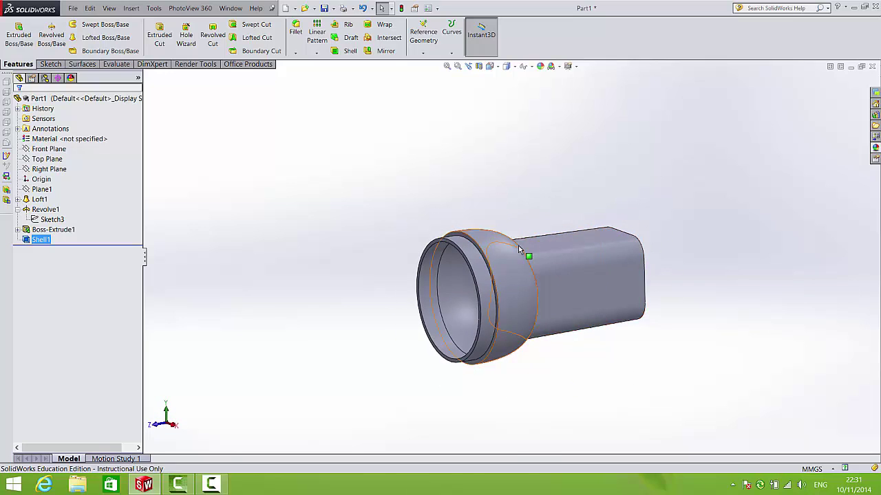
Step: Start a new sketch on the Right Plane
left_click(46, 170)
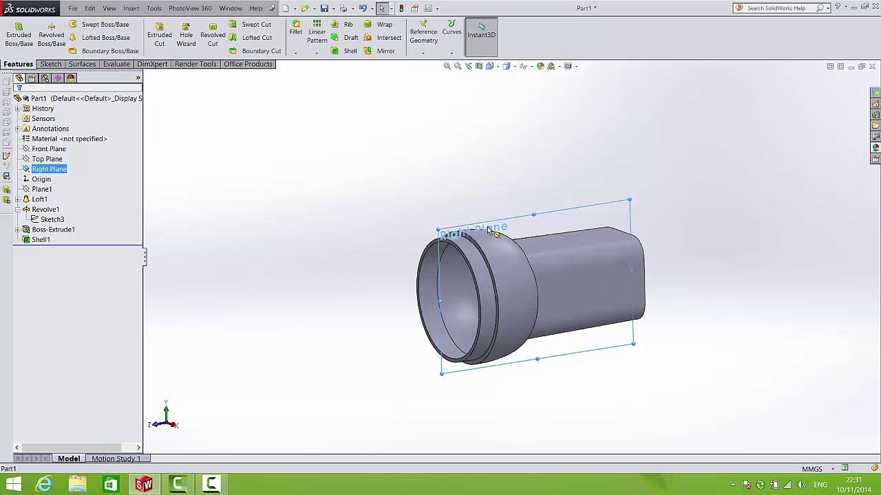
scroll(482, 212, "down", 4)
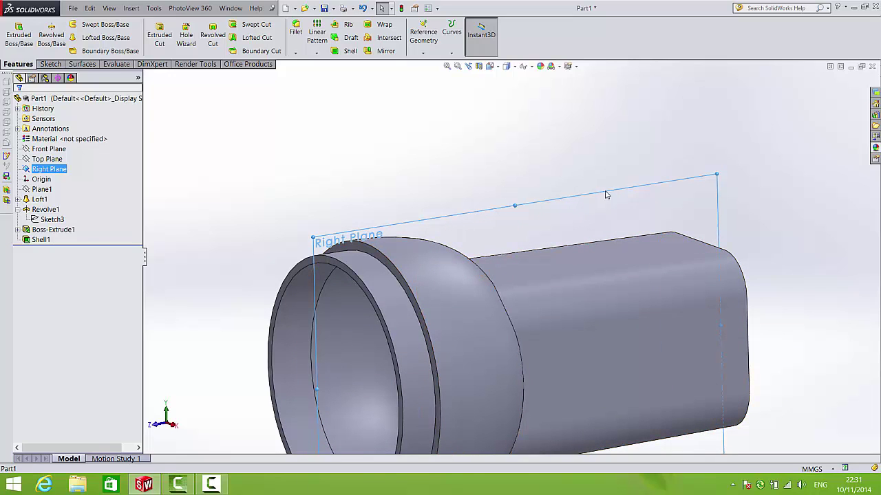
scroll(612, 234, "up", 4)
middle_click_drag(621, 250, 506, 284)
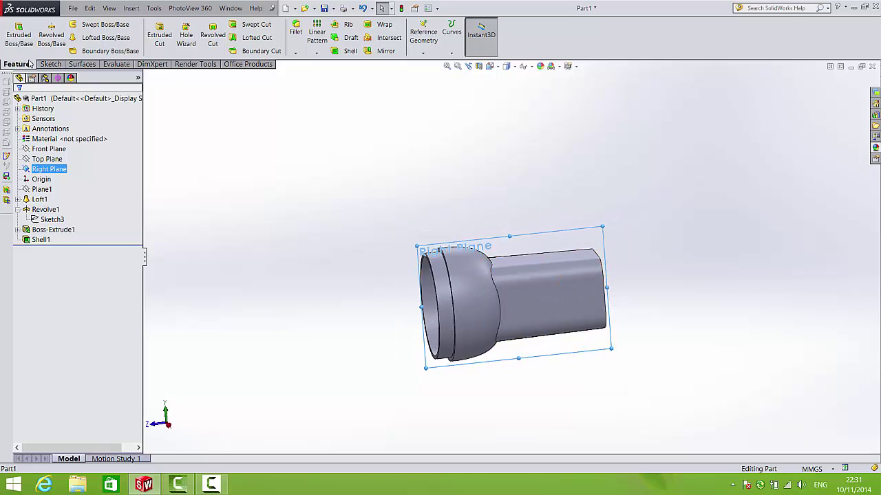
left_click(51, 64)
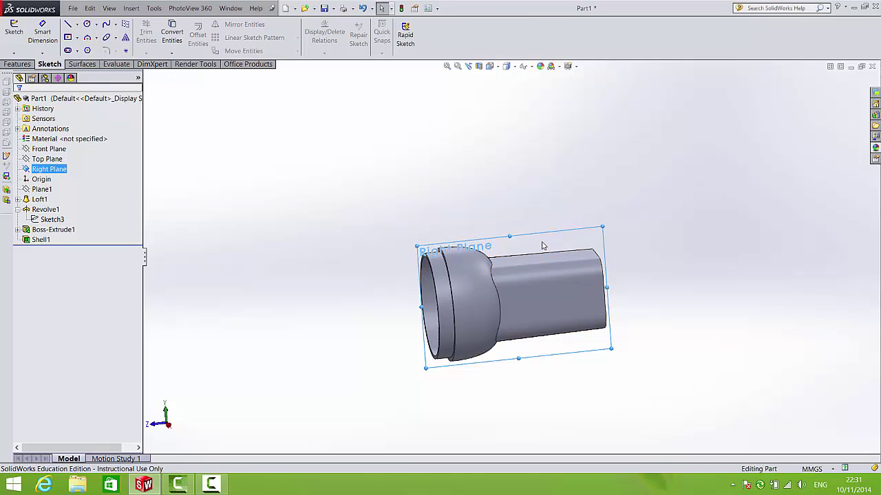
left_click(154, 8)
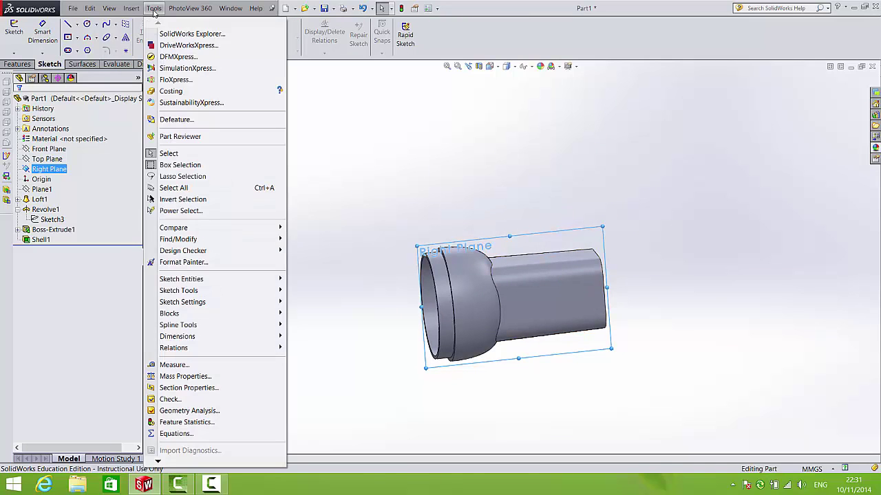
mouse_move(183, 281)
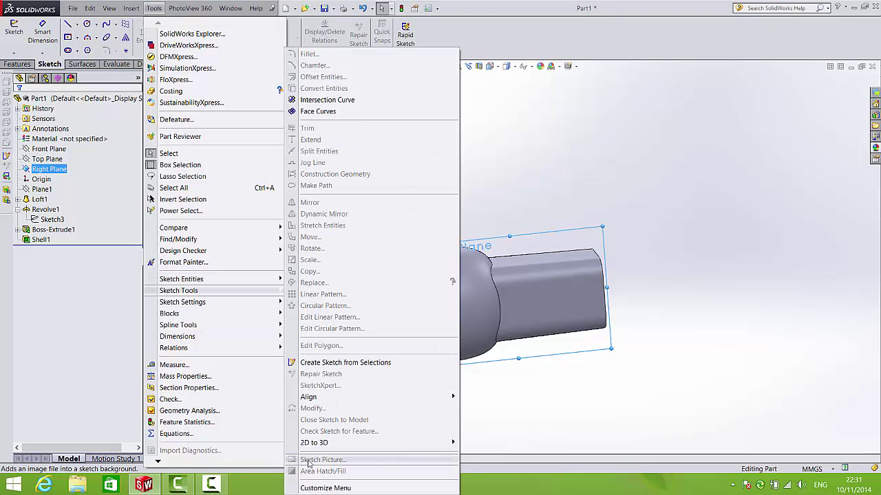
left_click(474, 11)
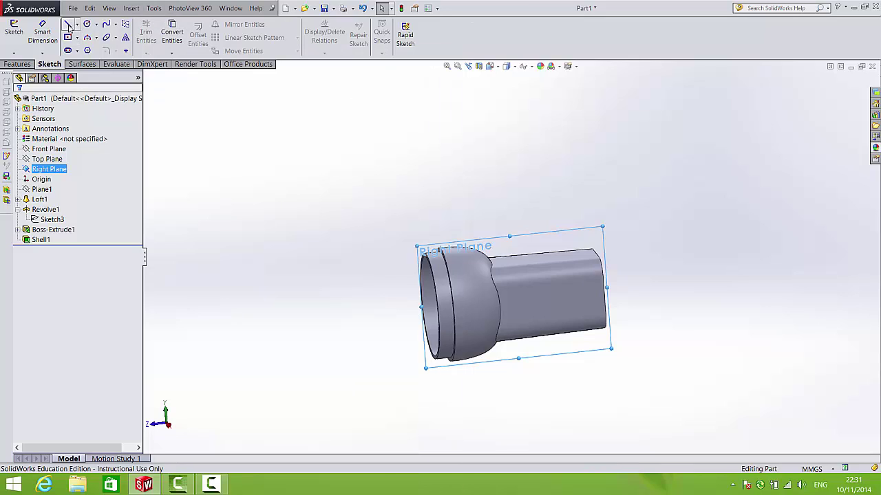
left_click(68, 25)
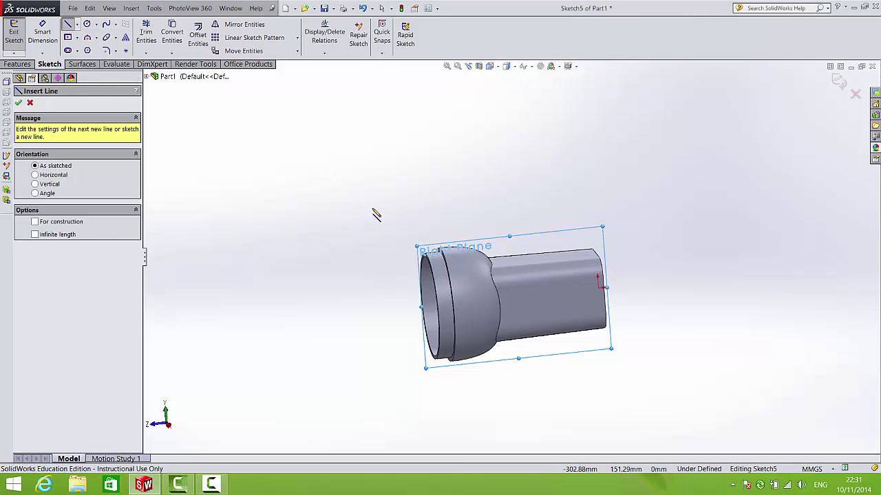
Step: Insert the Desktop image Picture1 into the sketch as a sketch picture
left_click(153, 9)
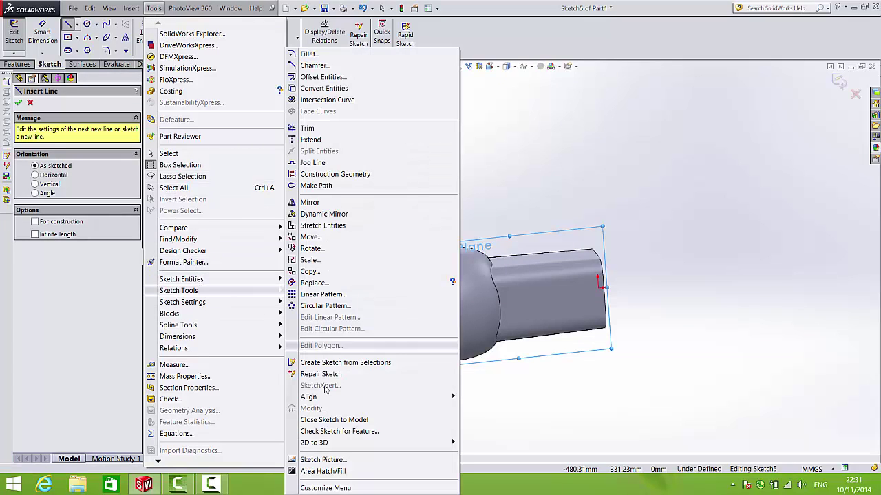
left_click(318, 460)
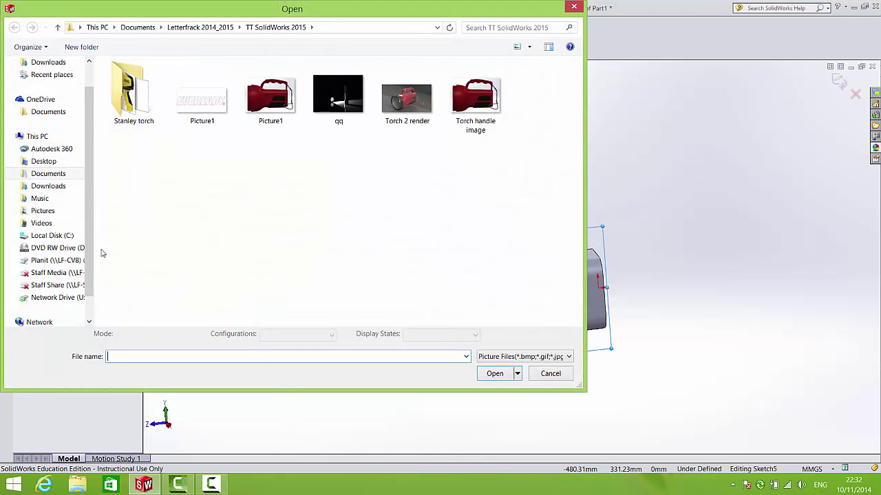
left_click(50, 161)
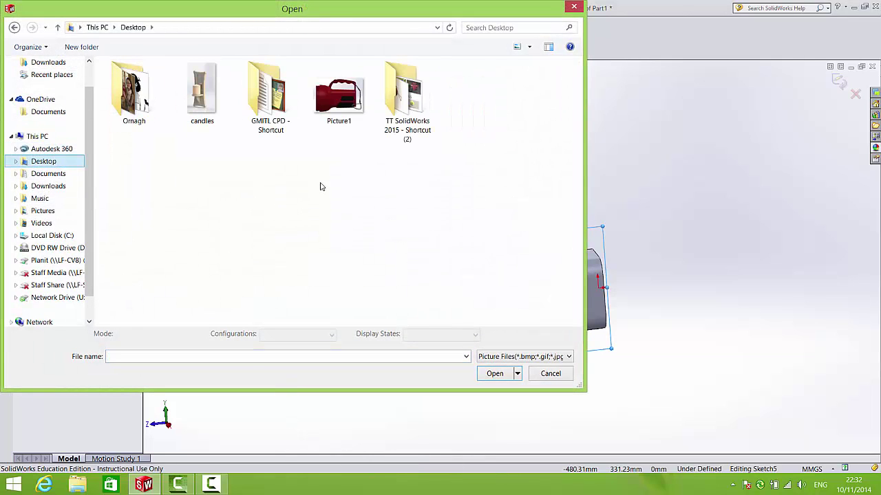
double_click(347, 134)
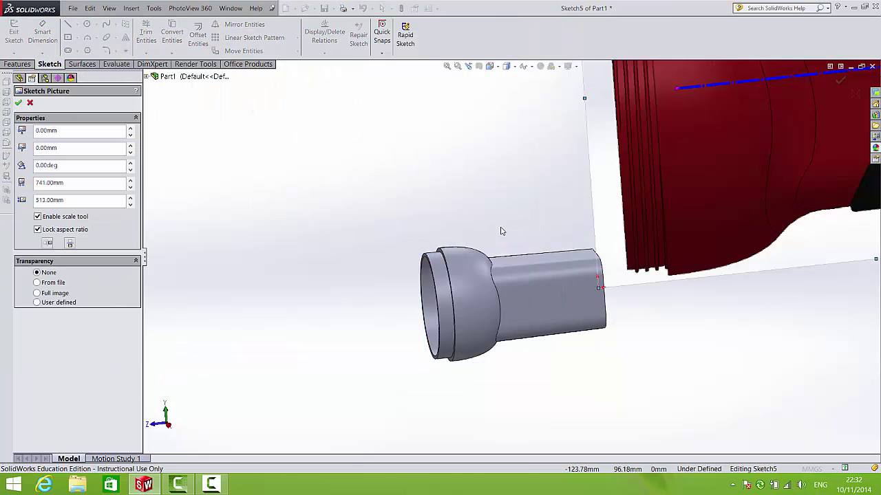
Step: Scale the flashlight picture to about 258.6 × 179.1 mm and align it over the torch model
scroll(501, 231, "up", 3)
scroll(674, 180, "down", 4)
mouse_move(674, 181)
left_mouse_down()
mouse_move(642, 174)
mouse_move(557, 189)
mouse_move(530, 261)
mouse_move(559, 196)
mouse_move(649, 140)
left_mouse_up()
mouse_move(668, 108)
left_mouse_down()
mouse_move(578, 207)
mouse_move(506, 245)
left_mouse_up()
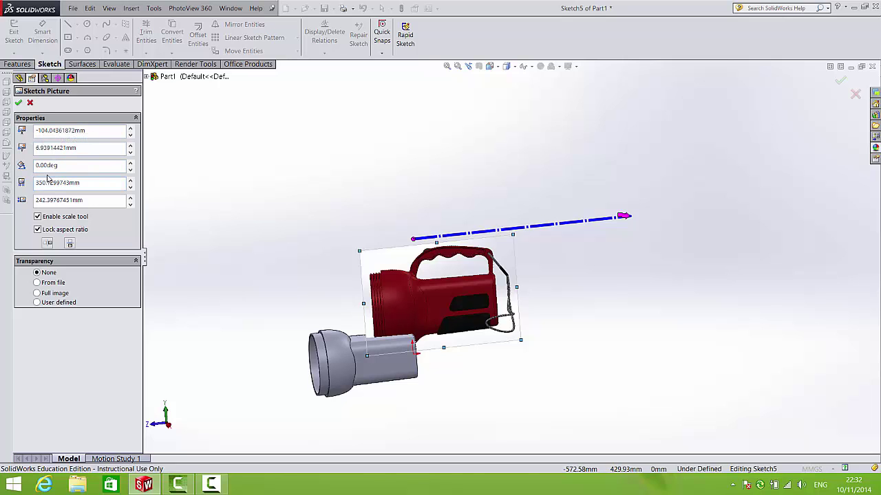
left_click_drag(370, 287, 299, 333)
scroll(302, 344, "up", 3)
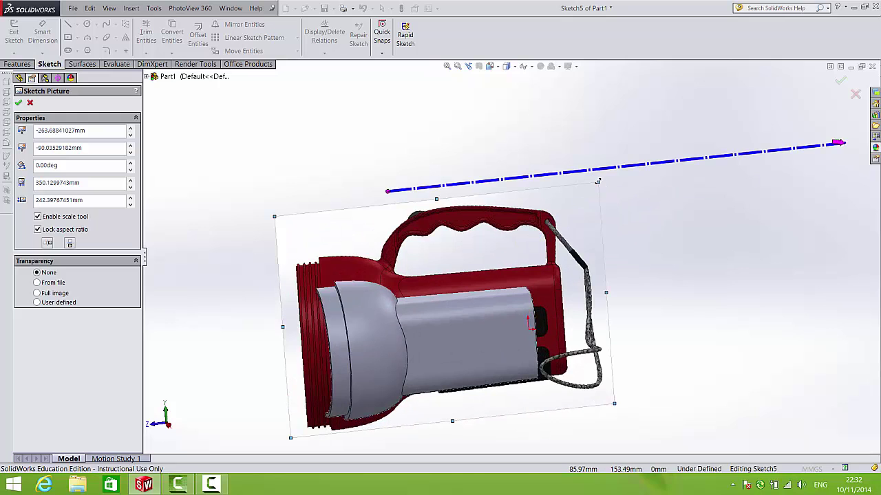
left_click_drag(598, 181, 521, 245)
mouse_move(466, 265)
left_mouse_down()
mouse_move(483, 246)
mouse_move(492, 255)
left_mouse_up()
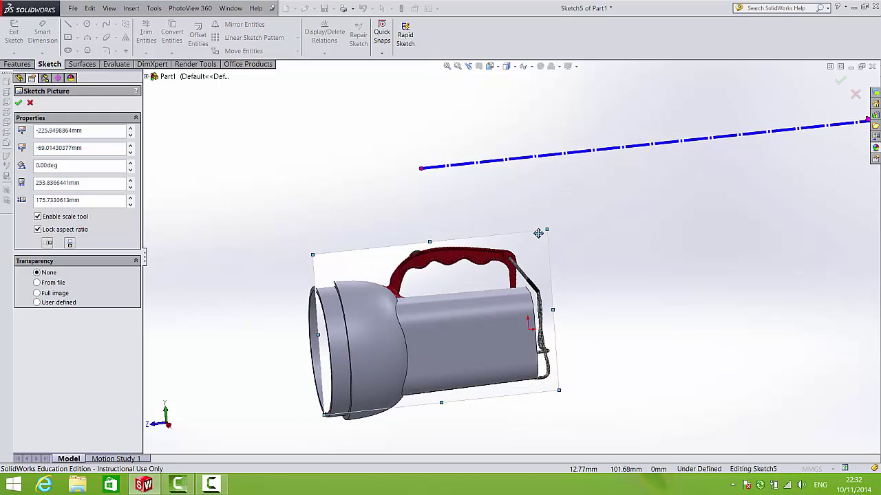
left_click_drag(546, 231, 548, 225)
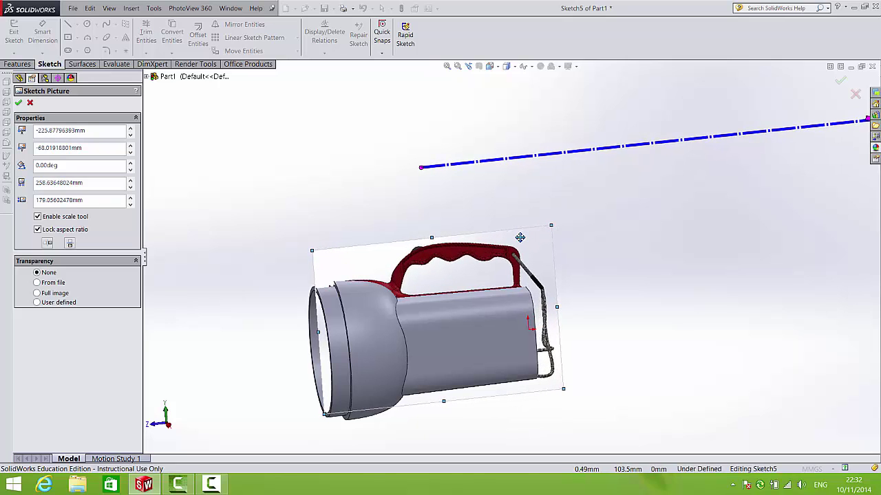
mouse_move(566, 255)
middle_mouse_down()
mouse_move(525, 311)
mouse_move(553, 257)
middle_mouse_up()
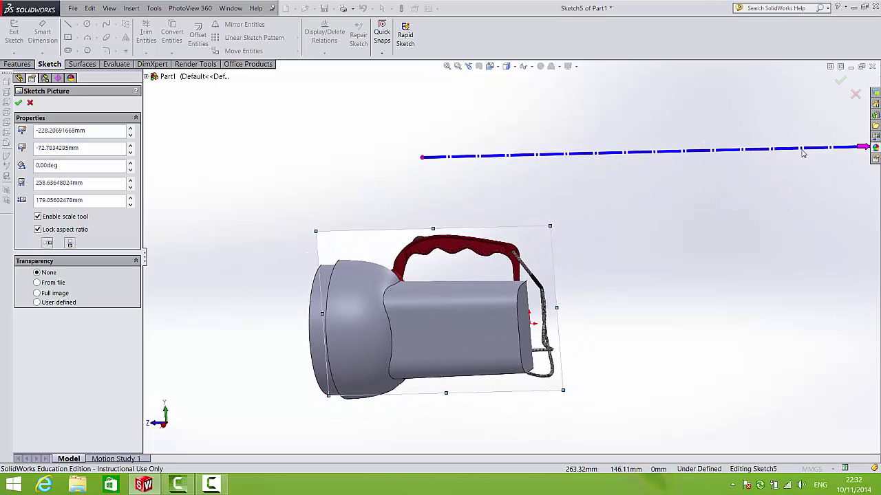
Step: Accept the picture's size and placement and exit Sketch5
left_click(841, 82)
left_click(839, 83)
scroll(428, 303, "up", 3)
mouse_move(428, 303)
middle_mouse_down()
mouse_move(471, 280)
mouse_move(447, 284)
middle_mouse_up()
left_click(40, 252)
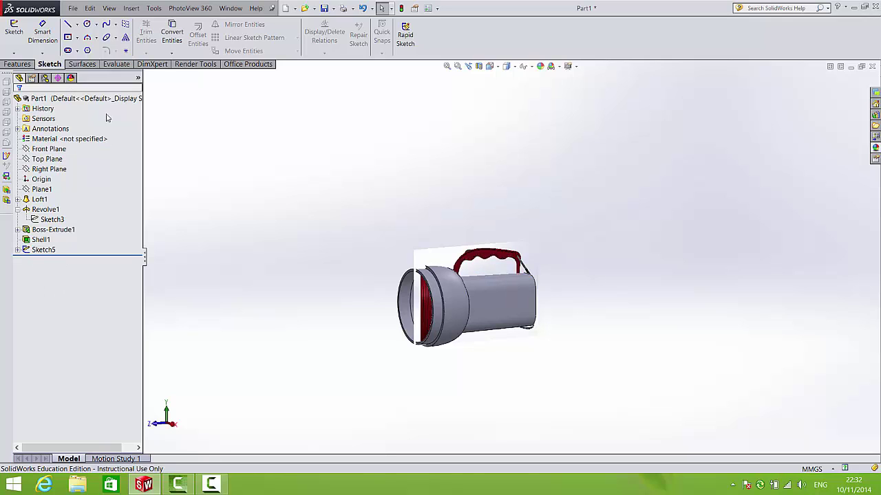
Step: Open a new Sketch6 on the Right Plane, viewed Normal To the plane
left_click(14, 29)
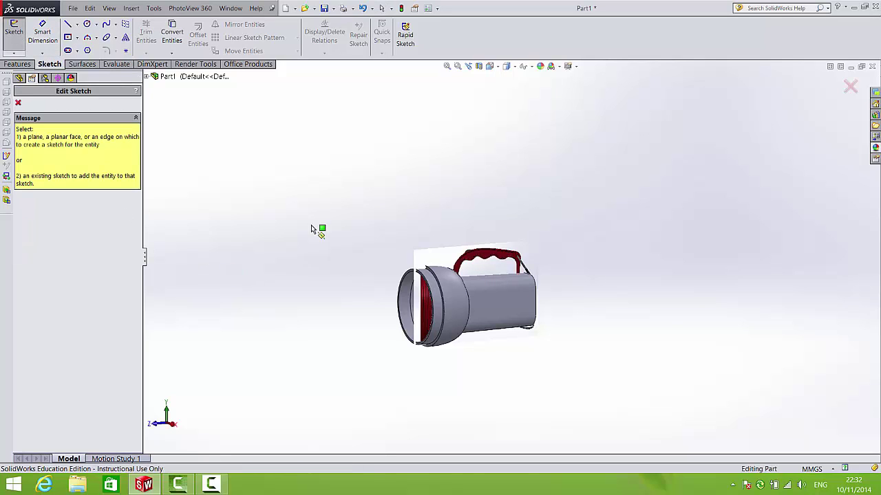
left_click(147, 77)
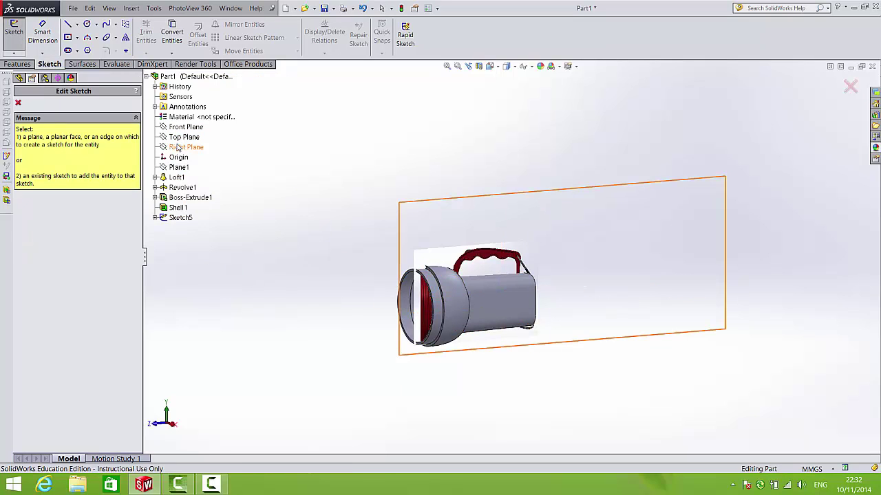
left_click(177, 148)
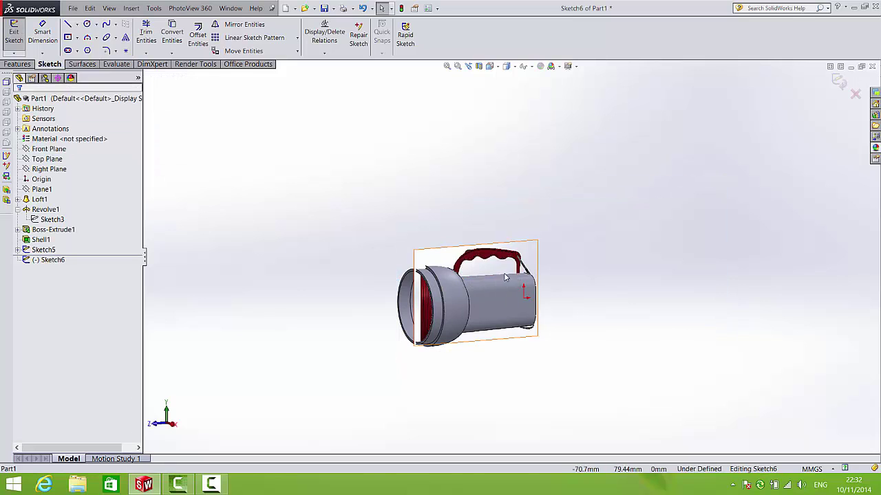
scroll(509, 277, "down", 5)
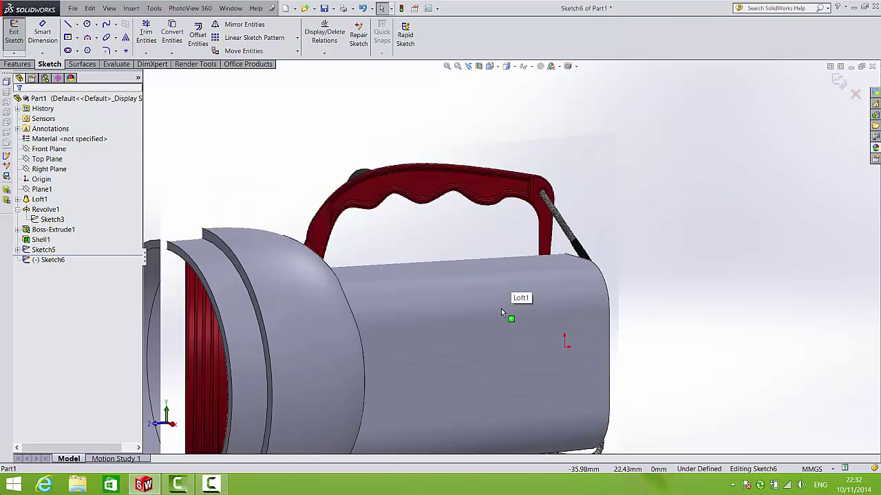
middle_click_drag(509, 315, 492, 294)
key("space")
key("ctrl+8")
scroll(426, 256, "down", 5)
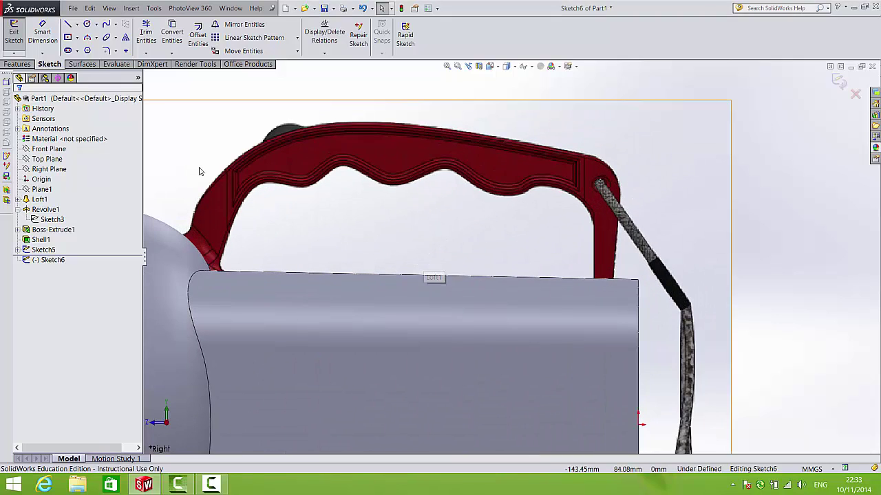
left_click(68, 24)
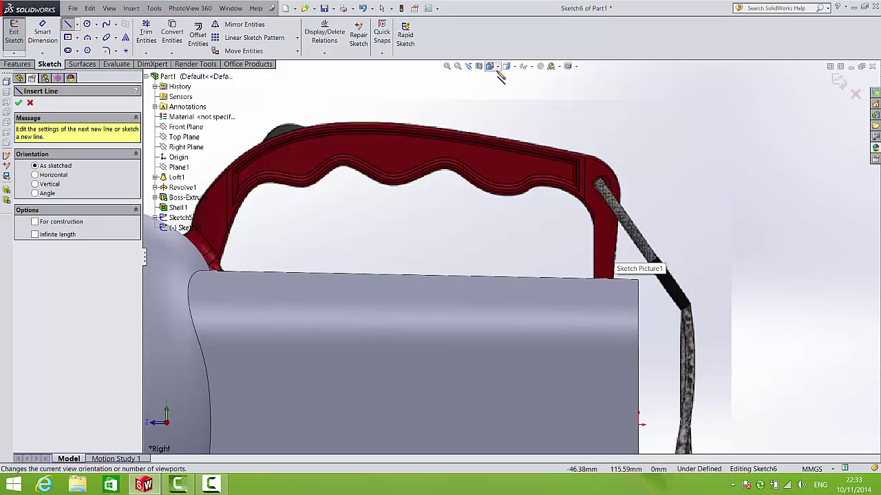
Step: Set the display style to Hidden Lines Visible
mouse_move(513, 67)
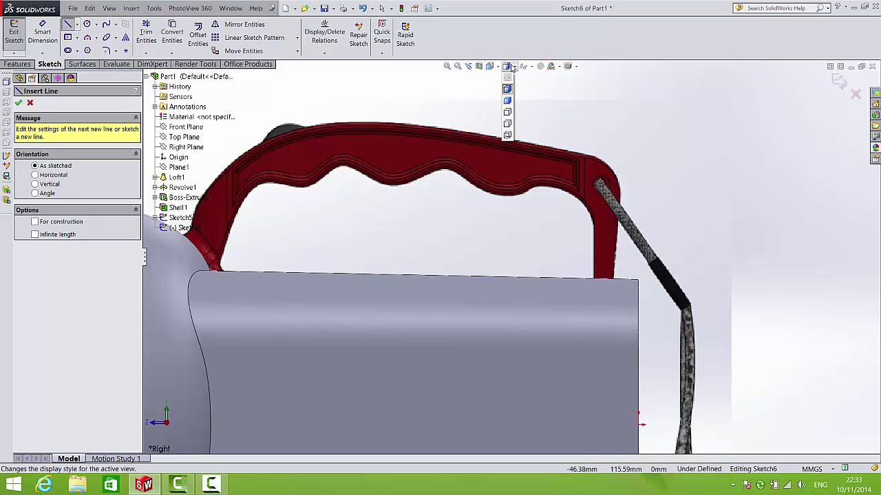
left_click(507, 123)
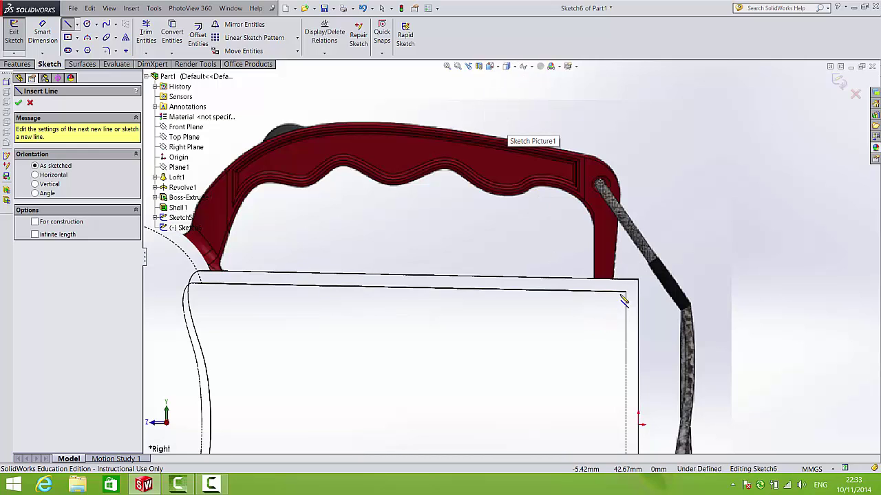
key("Left")
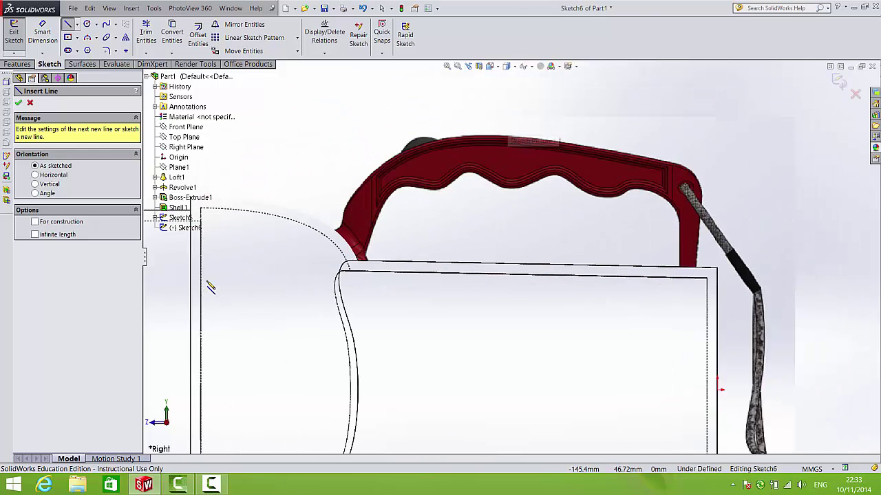
scroll(667, 309, "down", 3)
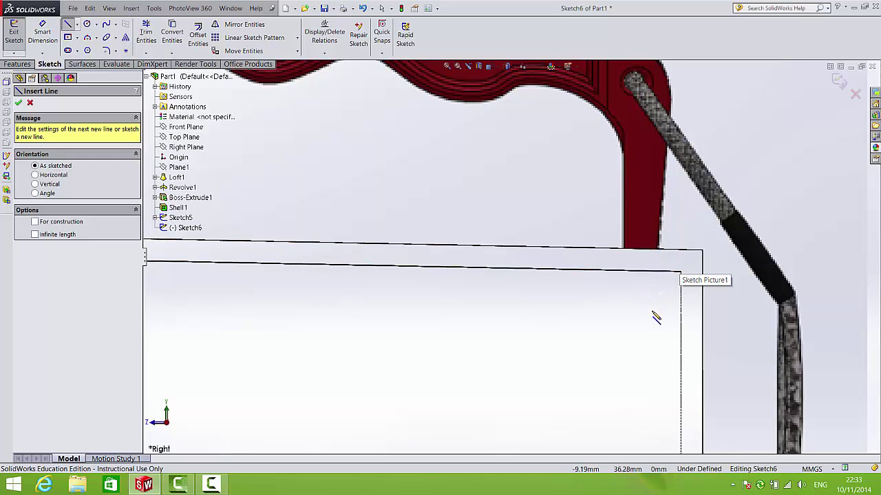
Step: Trace a line from the body's top corner up the handle's front leg
left_click(662, 267)
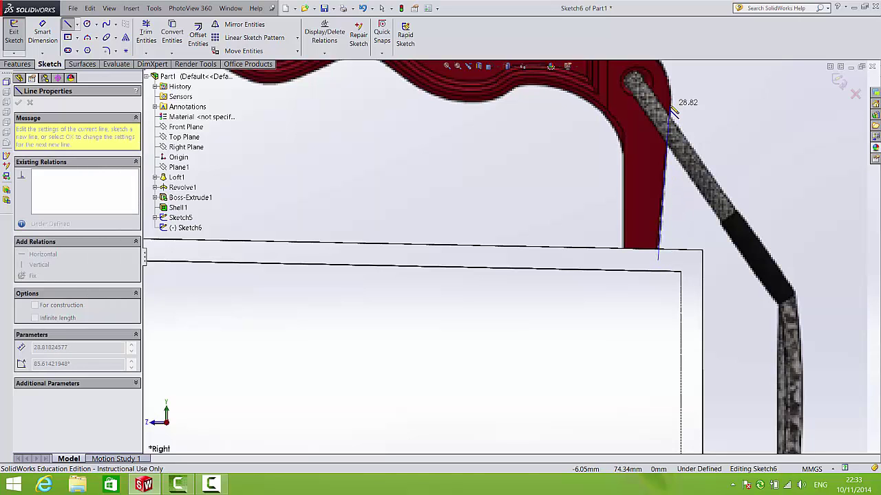
middle_click_drag(668, 107, 641, 115)
scroll(620, 112, "down", 3)
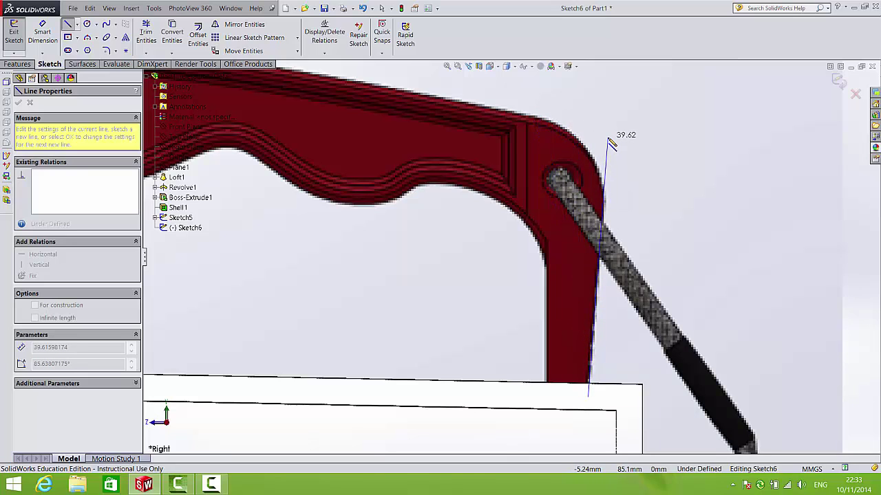
left_click(608, 139)
right_click(609, 139)
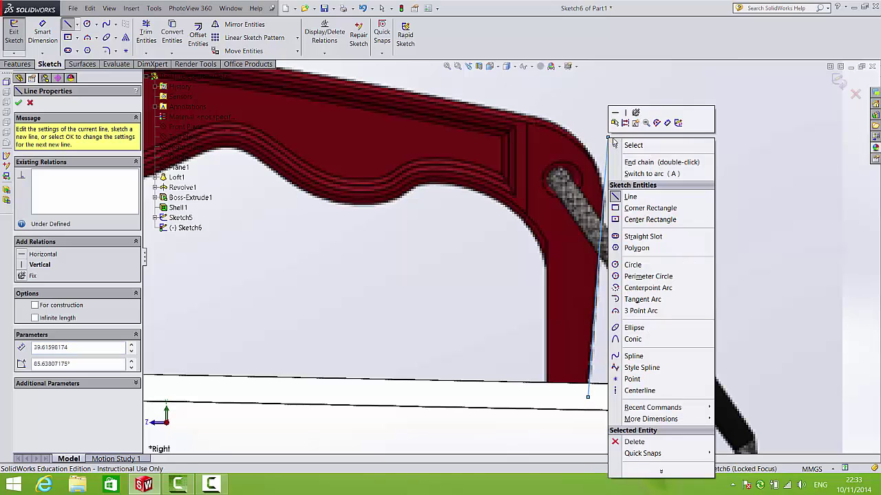
left_click(658, 146)
Step: Draw a vertical line up from the handle's other foot
scroll(467, 255, "up", 3)
scroll(369, 273, "down", 5)
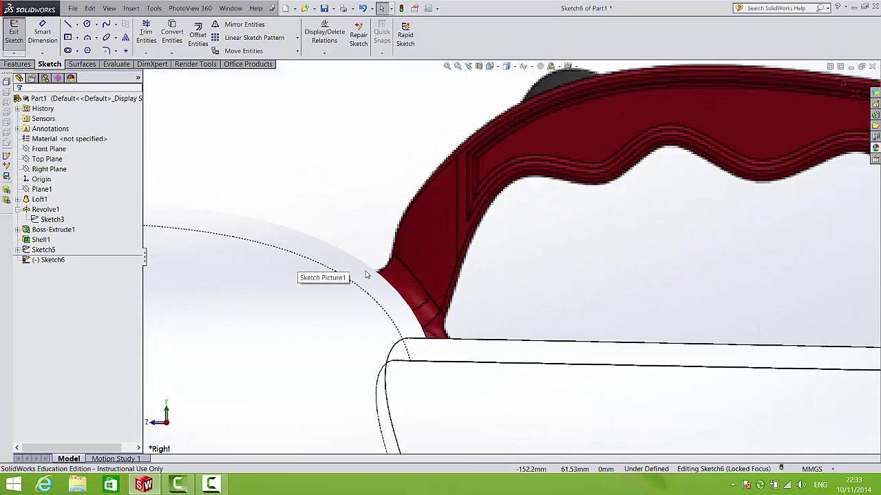
scroll(370, 273, "down", 2)
left_click(68, 23)
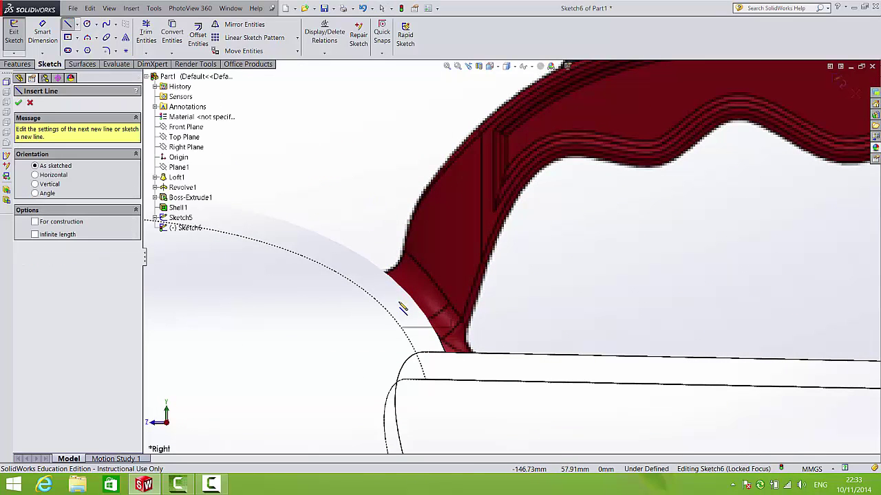
left_click(404, 307)
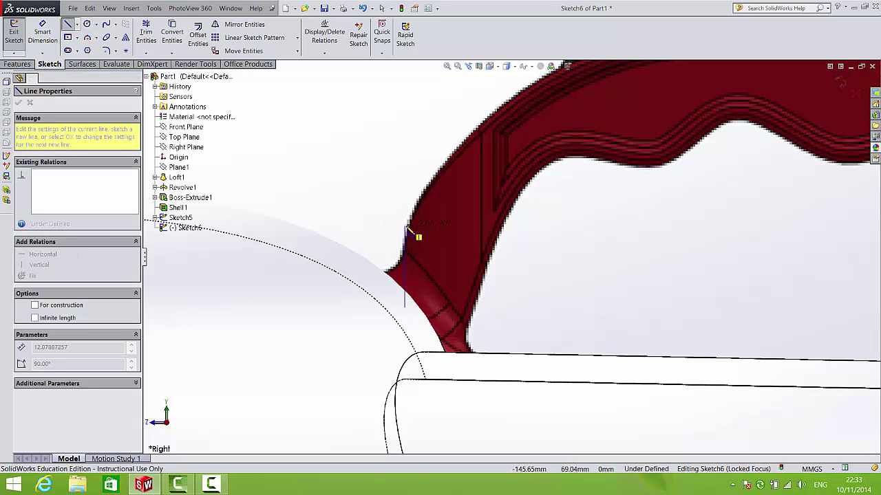
left_click(406, 228)
right_click(406, 228)
left_click(430, 150)
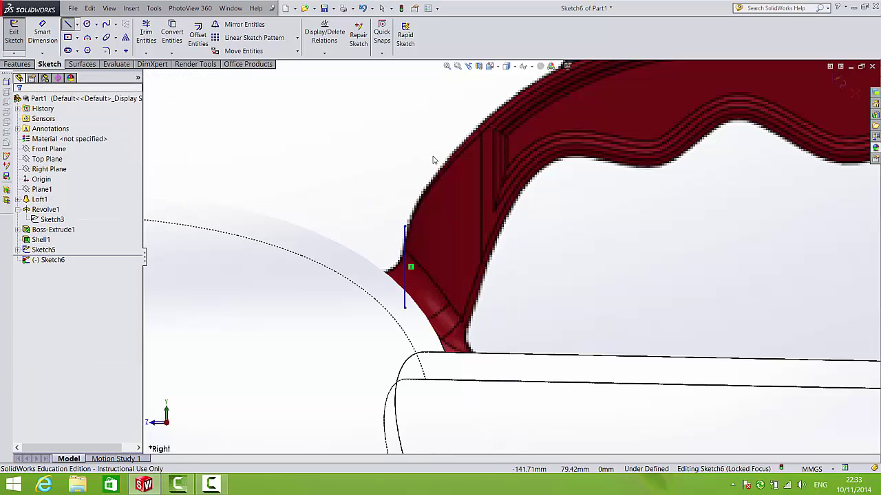
left_click(105, 24)
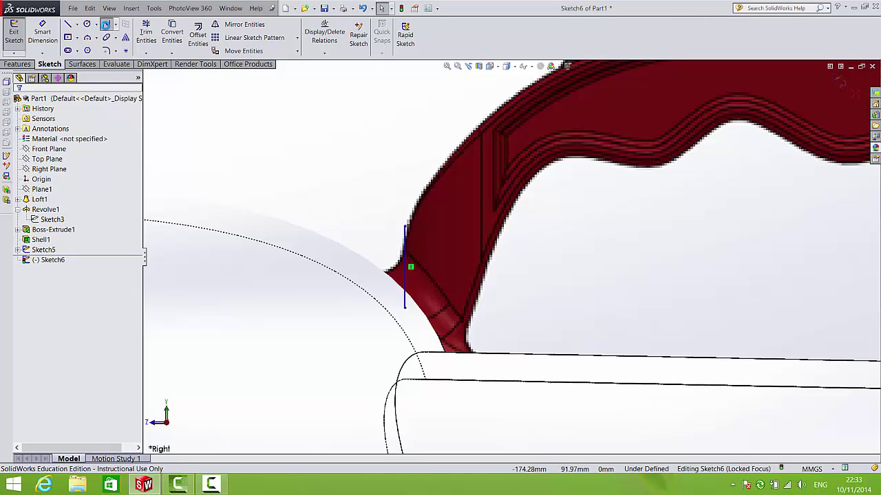
left_click(406, 228)
scroll(520, 255, "up", 3)
left_click(476, 176)
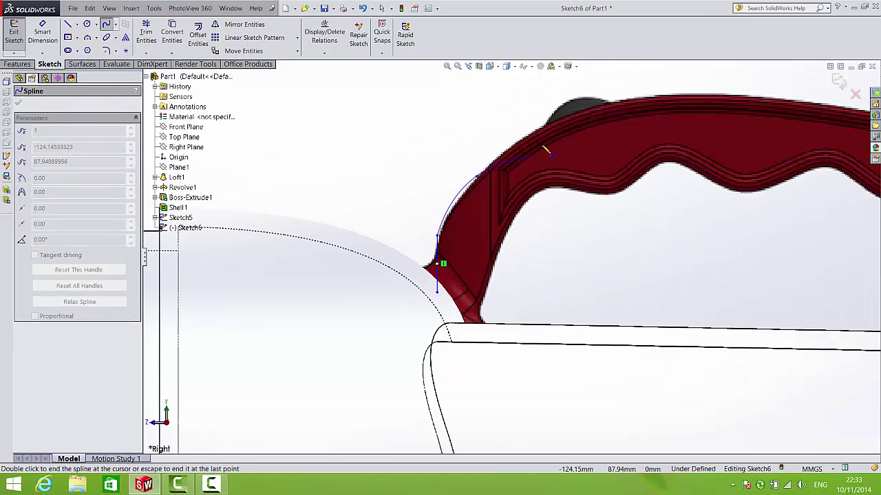
left_click(550, 129)
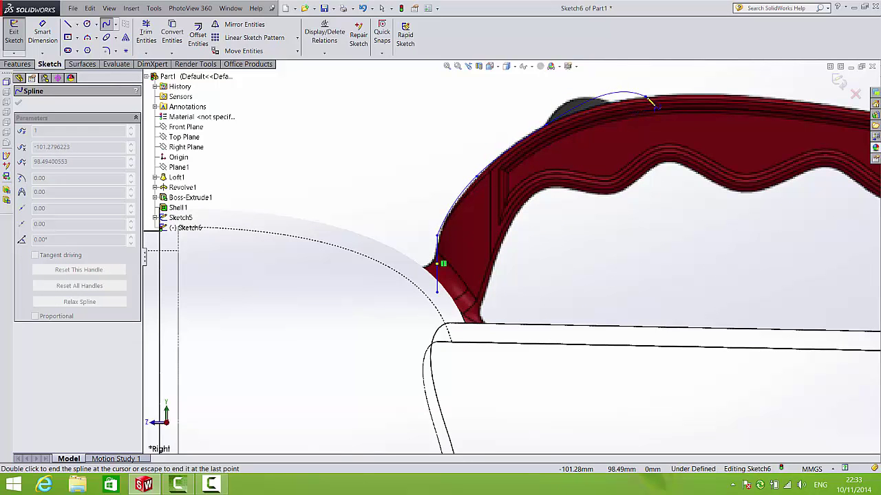
left_click(766, 99)
scroll(688, 158, "up", 3)
scroll(666, 220, "down", 3)
left_click(664, 219)
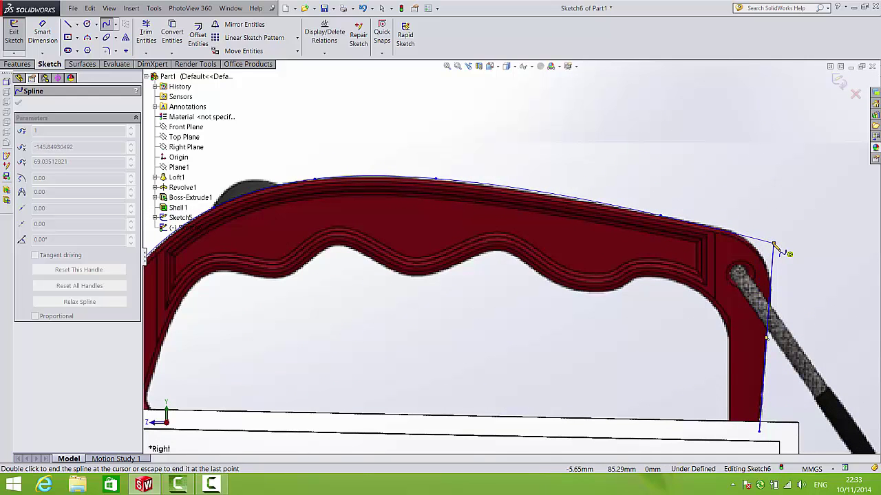
right_click(774, 246)
left_click(792, 197)
scroll(688, 294, "up", 1)
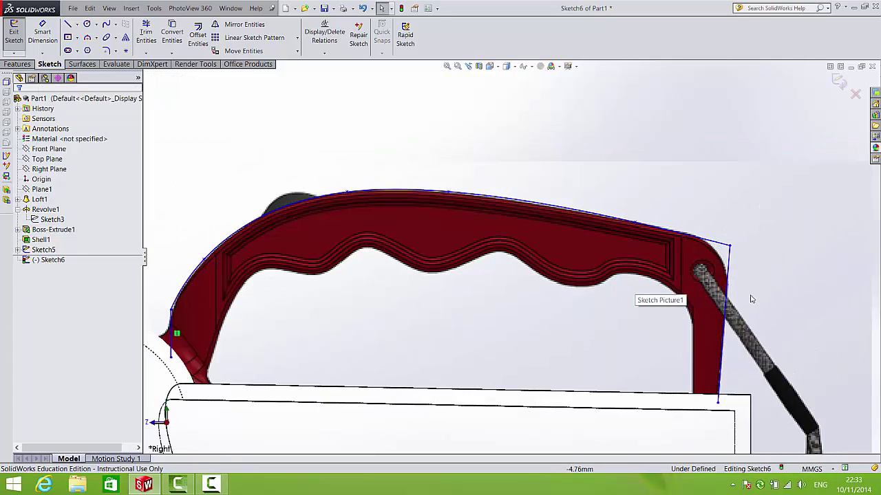
scroll(722, 266, "down", 5)
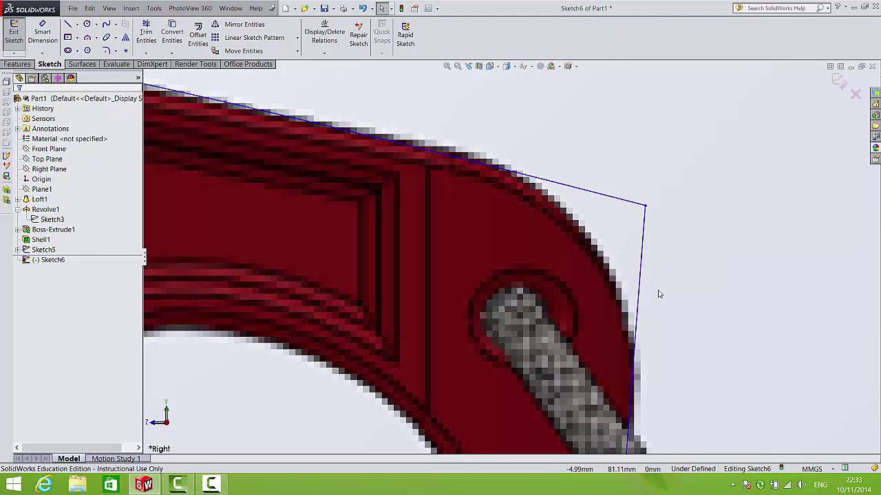
Step: Fillet the handle's top-right sketch corner with a 12 mm radius
left_click(105, 50)
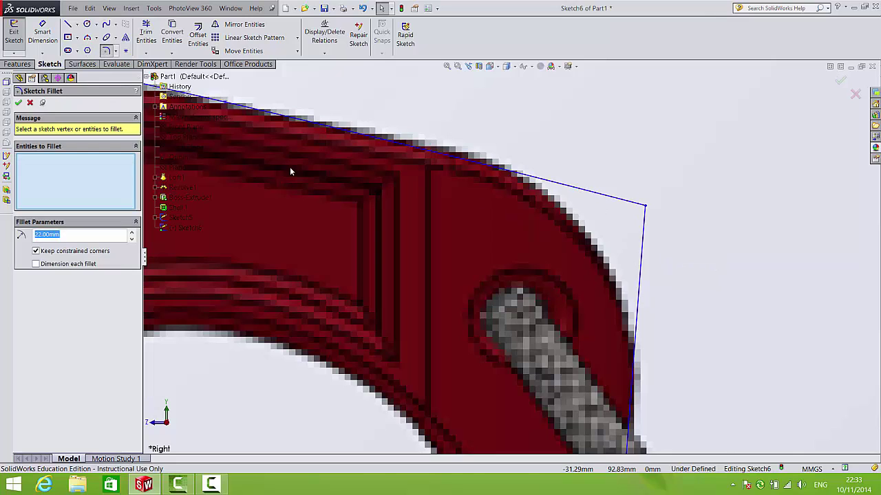
left_click(646, 208)
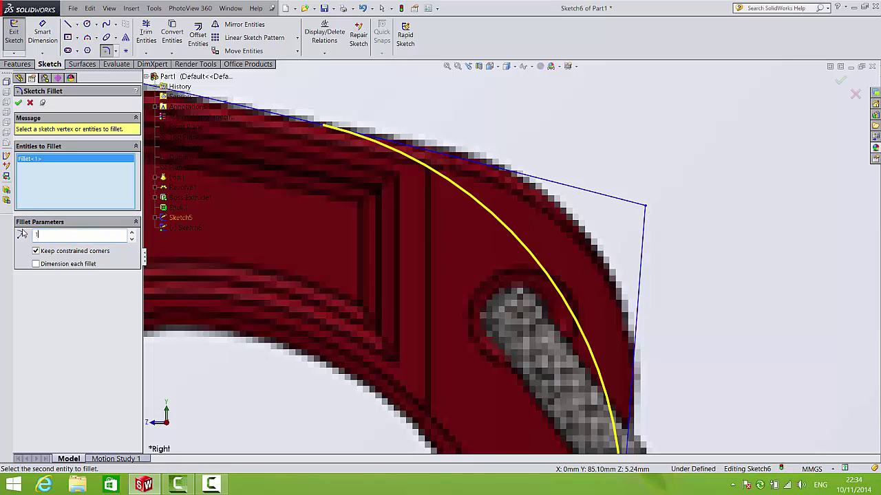
key("Return")
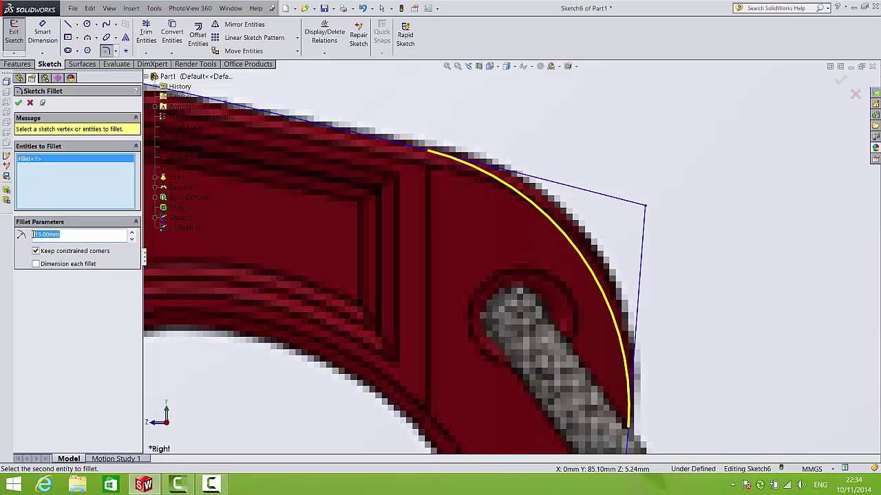
key("Return")
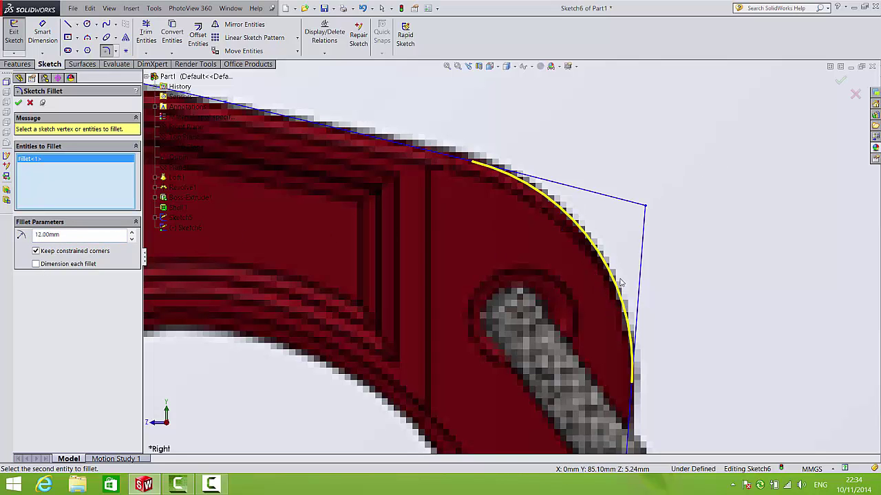
key("z")
left_click(19, 102)
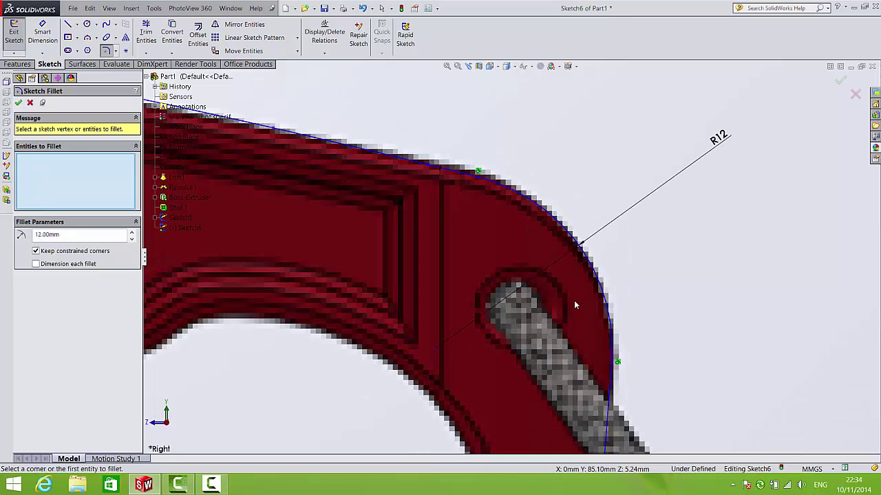
scroll(574, 300, "up", 5)
scroll(289, 331, "down", 5)
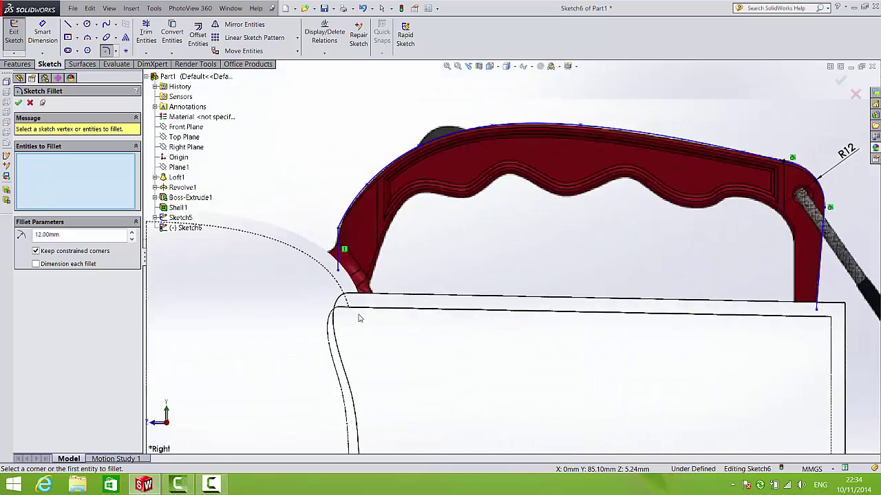
Step: Spline the handle's wavy inner edge from the left foot through the wave's low point to the rear leg
left_click(106, 25)
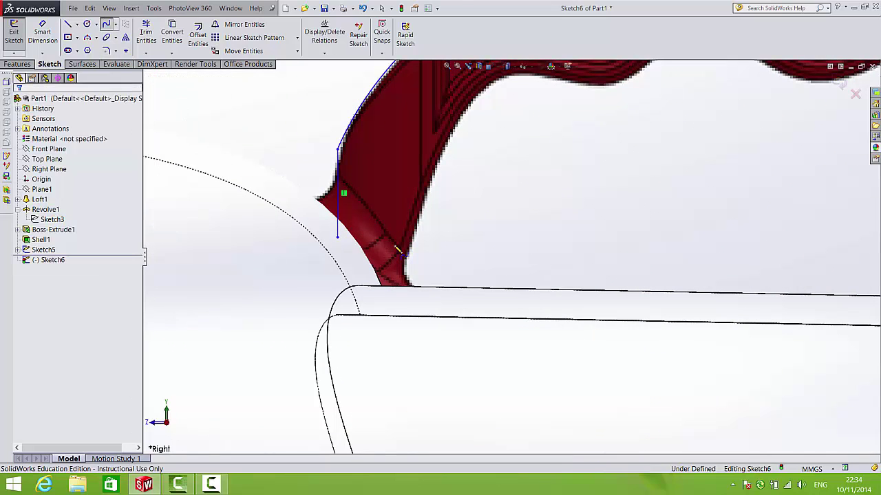
left_click(403, 297)
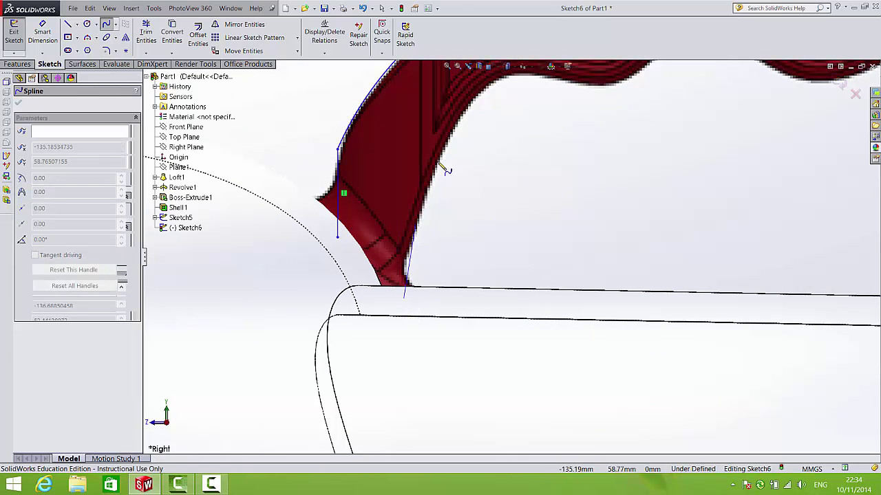
left_click(449, 142)
scroll(483, 143, "down", 3)
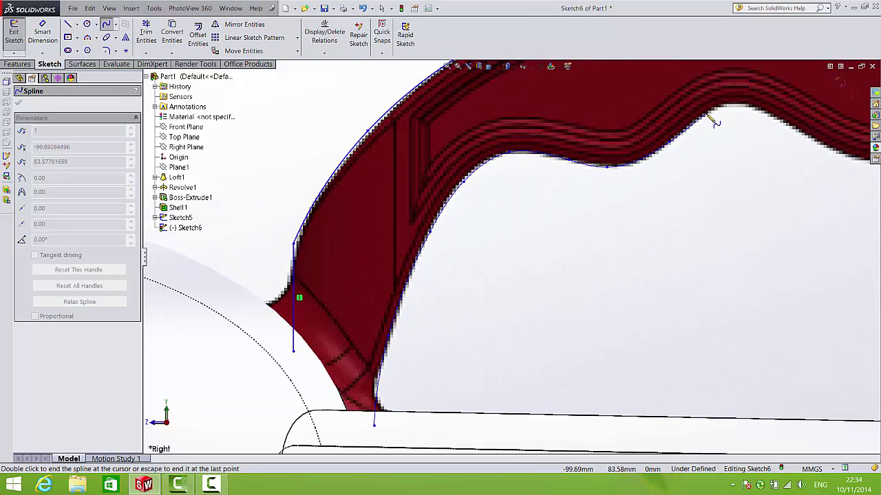
scroll(801, 159, "up", 3)
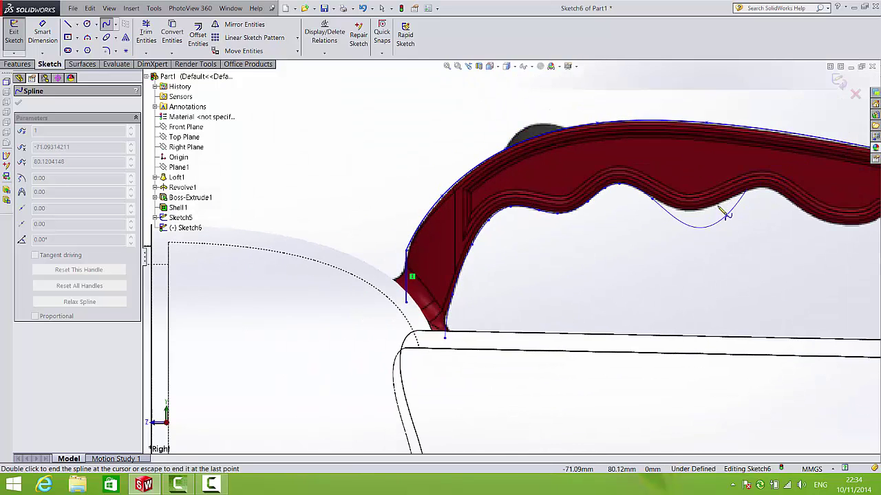
scroll(674, 232, "down", 3)
left_click(633, 225)
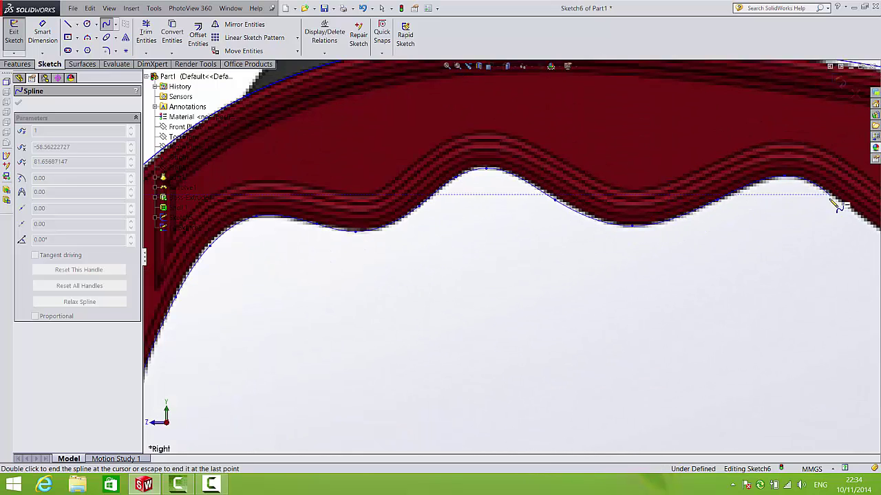
scroll(834, 201, "up", 3)
scroll(654, 255, "down", 3)
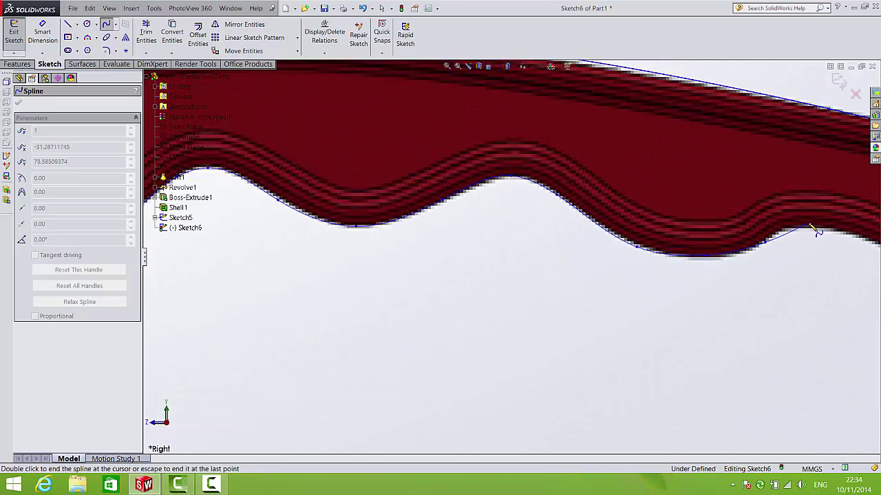
scroll(817, 232, "up", 3)
scroll(655, 249, "down", 3)
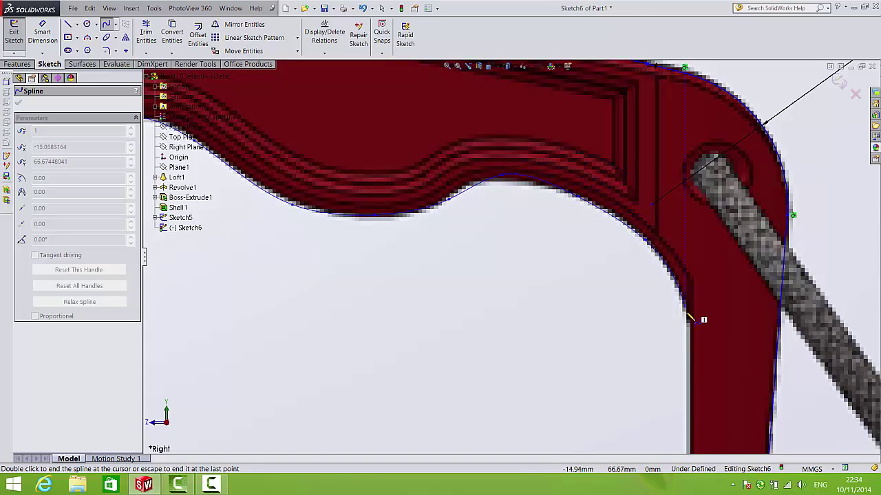
right_click(688, 314)
left_click(705, 198)
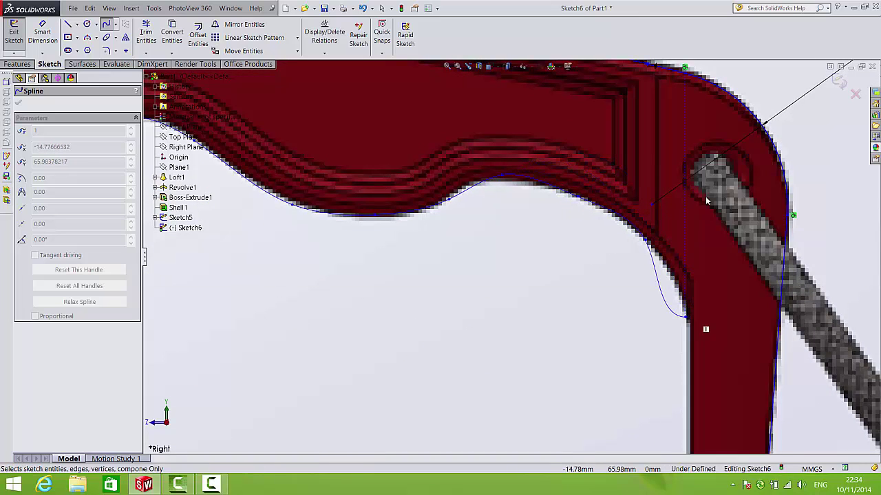
Step: Drag a spline point left so the curve matches the picture's edge
left_click(502, 181)
left_click_drag(501, 185, 477, 188)
scroll(480, 192, "up", 3)
Step: Draw a vertical line and a bottom edge line to close the right leg of the handle
scroll(588, 326, "down", 5)
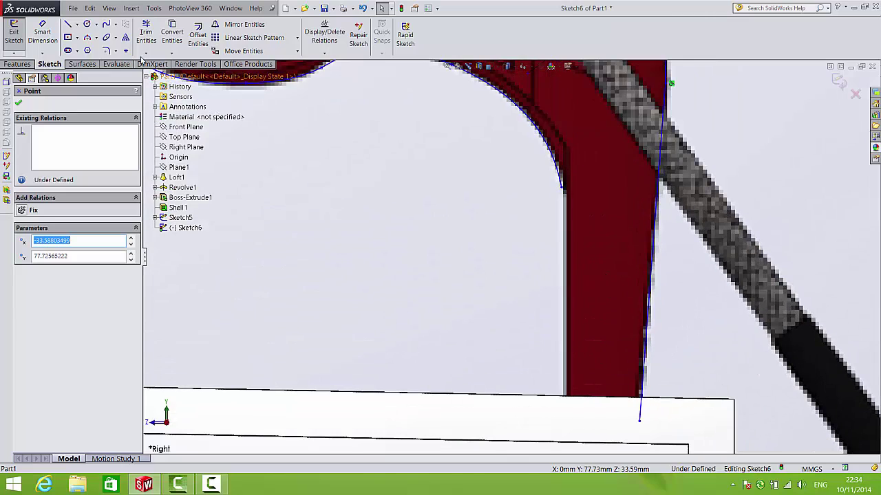
left_click(69, 25)
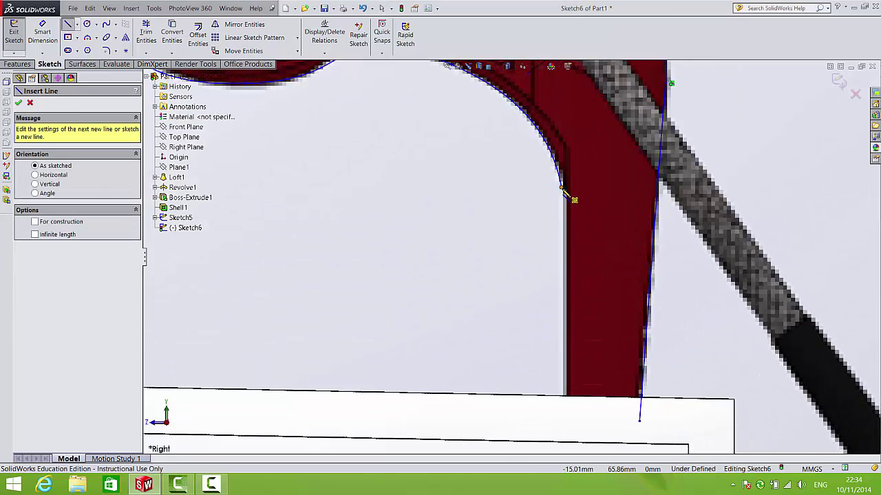
left_click(562, 189)
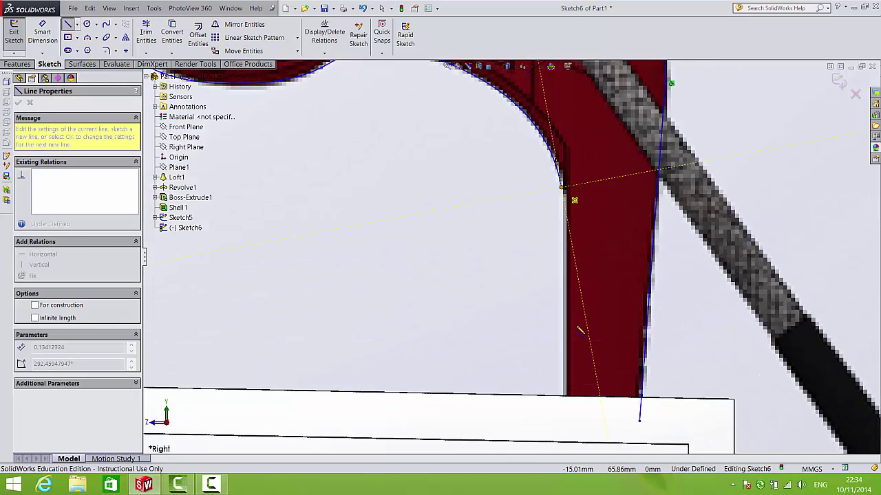
left_click(564, 420)
scroll(584, 417, "down", 3)
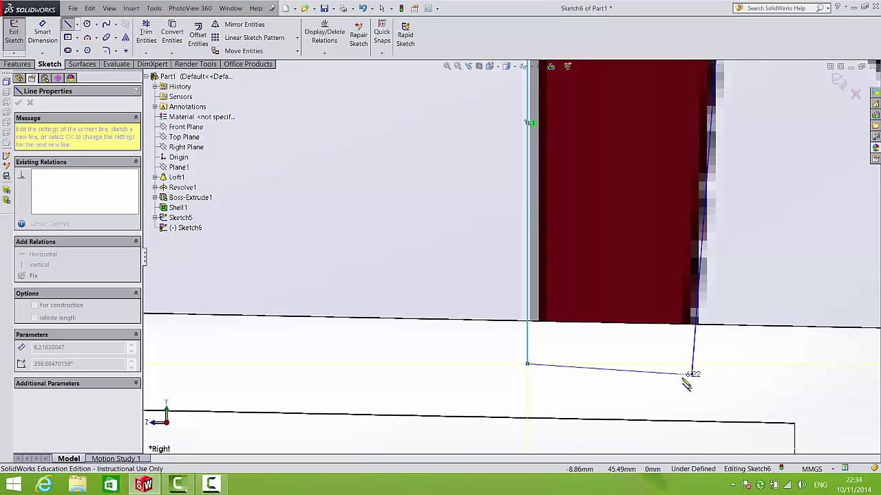
left_click(692, 374)
Step: Draw the slanted edge and horizontal base line closing the handle's left foot
scroll(547, 396, "up", 6)
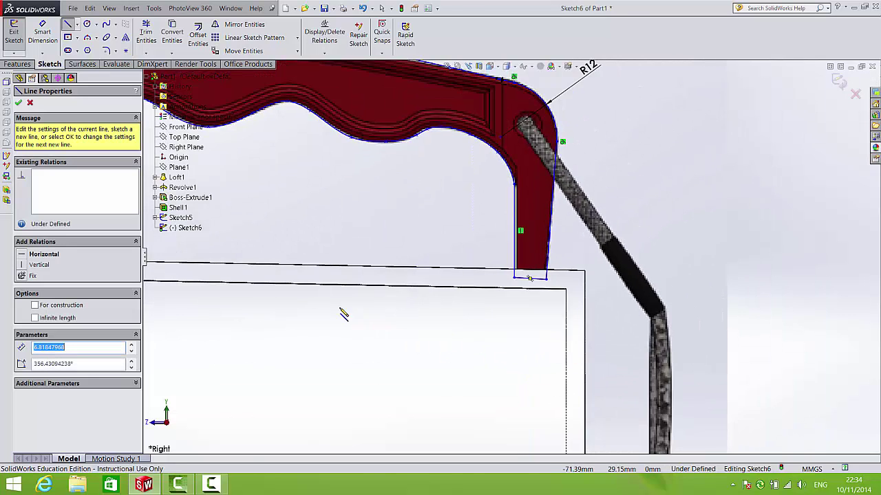
scroll(361, 254, "down", 3)
scroll(361, 255, "down", 4)
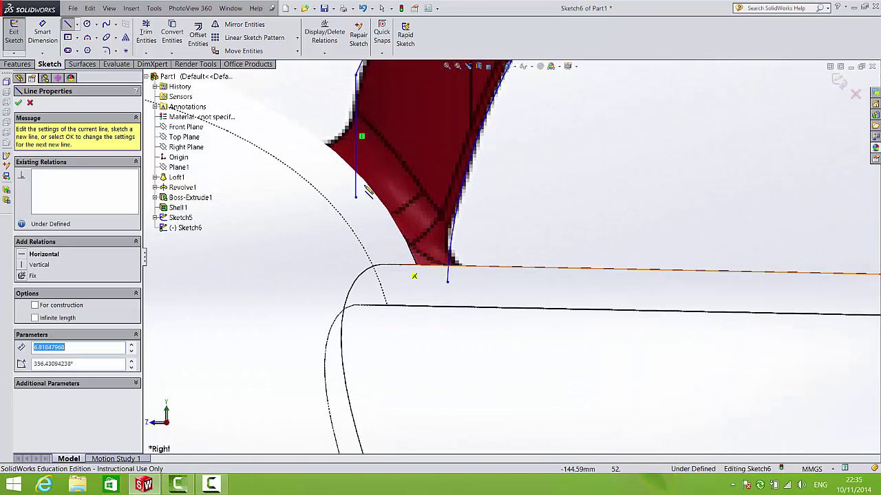
left_click(401, 282)
double_click(452, 286)
scroll(455, 286, "up", 5)
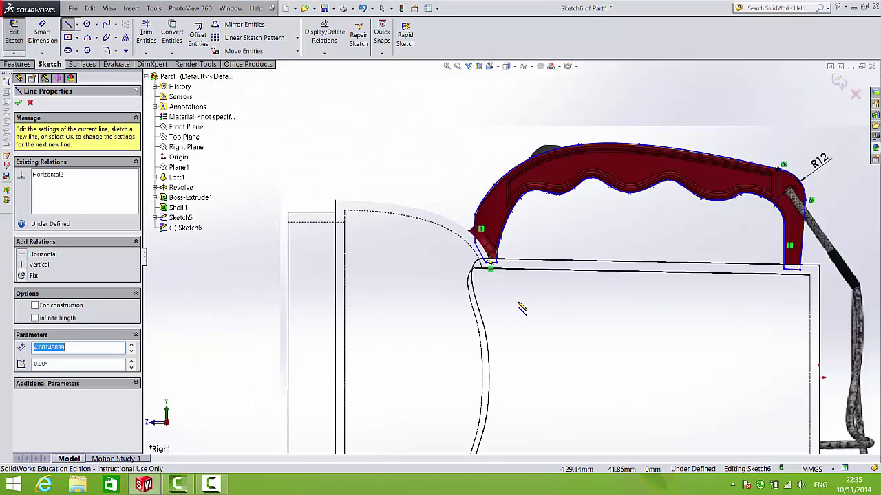
scroll(750, 206, "down", 4)
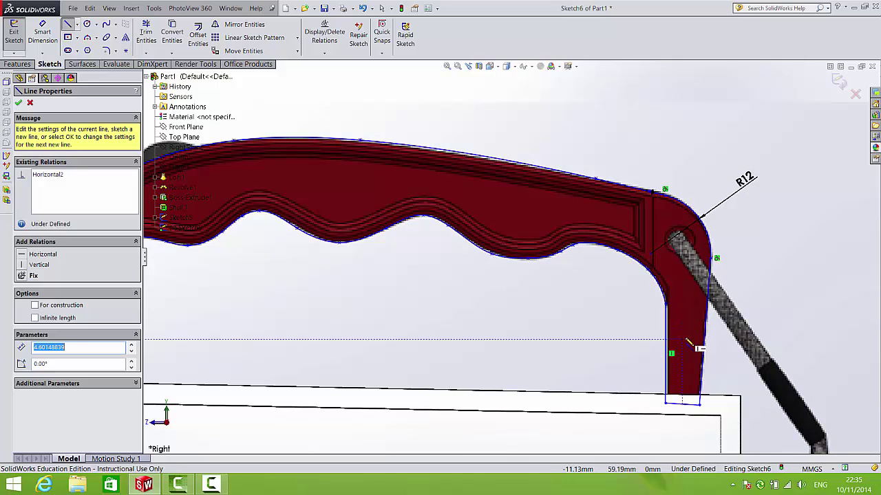
scroll(688, 355, "up", 2)
scroll(684, 356, "down", 2)
Step: Drag the bottom end of the right leg's outer line so the line is vertical
scroll(660, 289, "down", 2)
key("Escape")
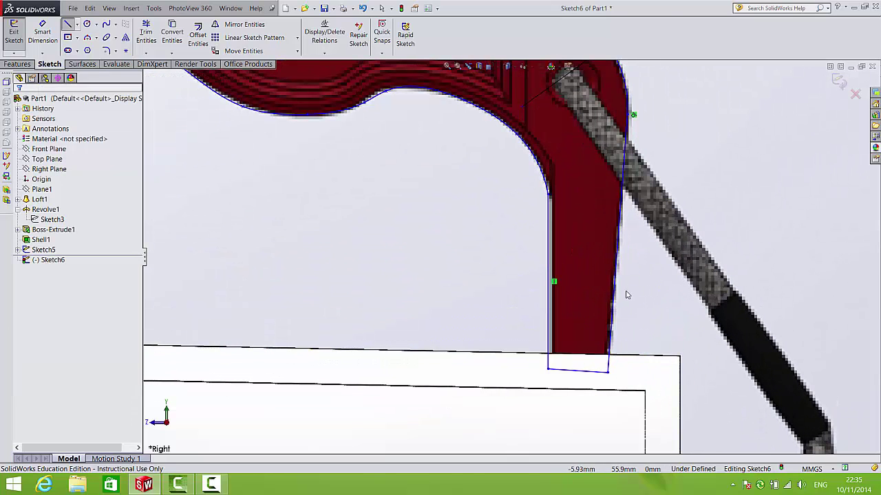
key("Escape")
left_click(617, 298)
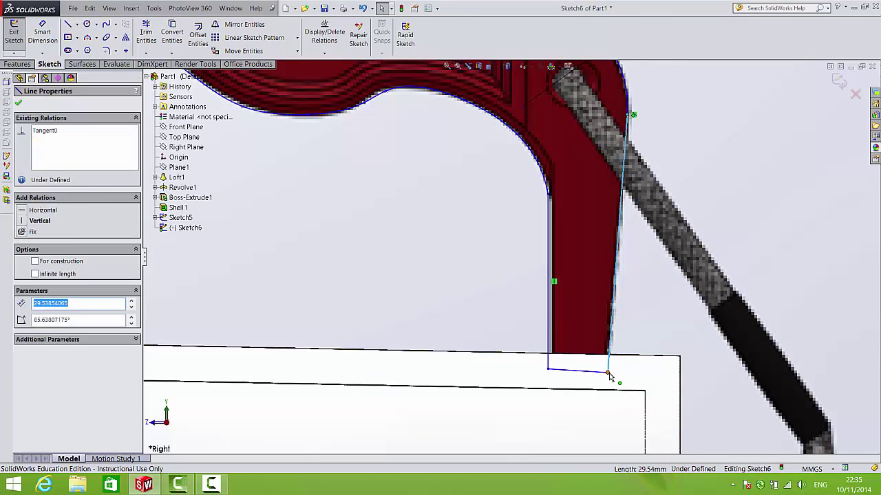
mouse_move(621, 376)
left_mouse_down()
mouse_move(632, 380)
mouse_move(629, 374)
left_mouse_up()
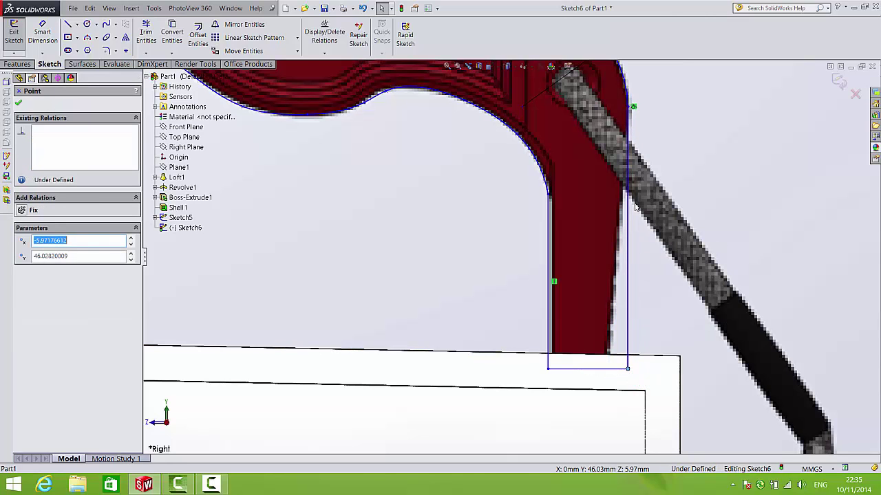
Step: Exit Sketch6 to return to the 3D part view
scroll(634, 199, "up", 3)
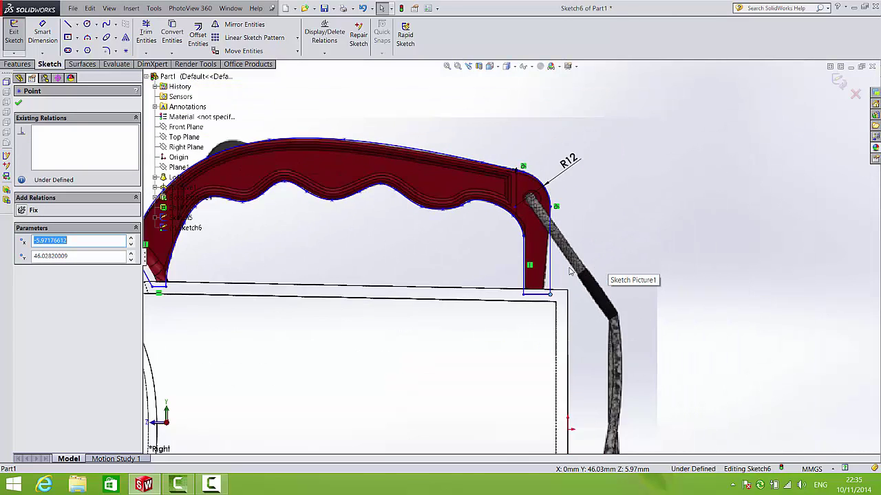
scroll(558, 268, "up", 3)
scroll(505, 231, "down", 5)
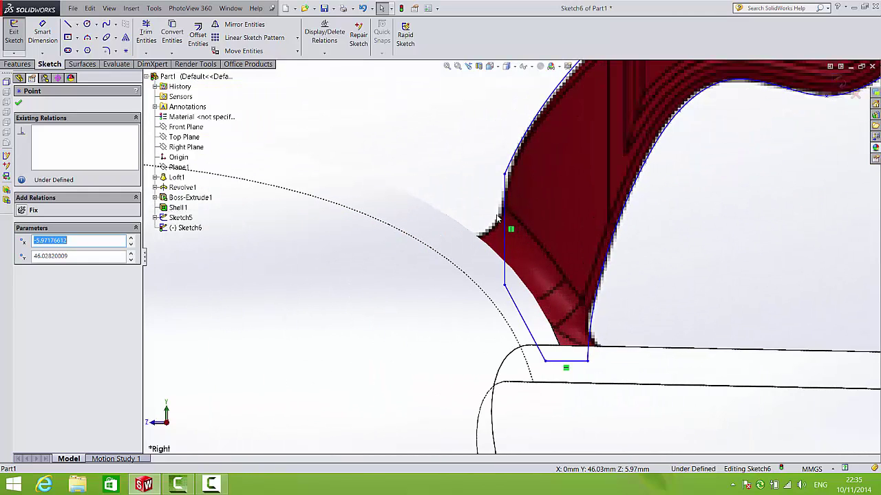
scroll(503, 240, "up", 5)
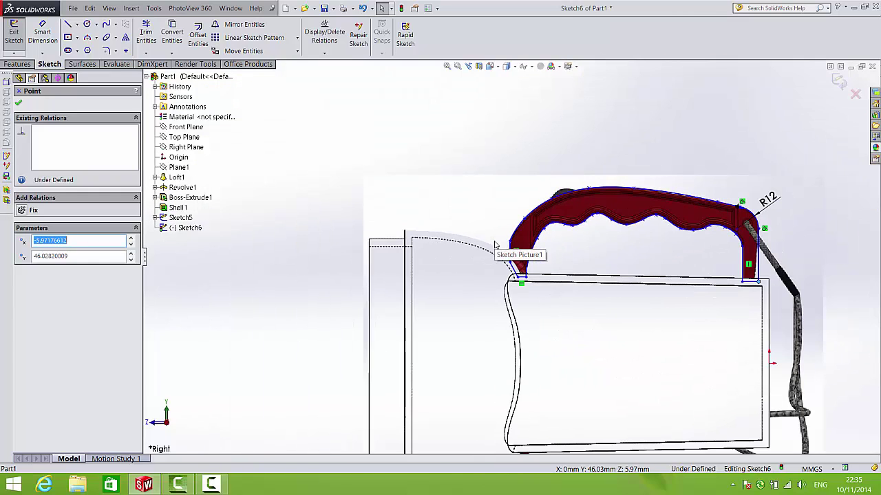
left_click(838, 81)
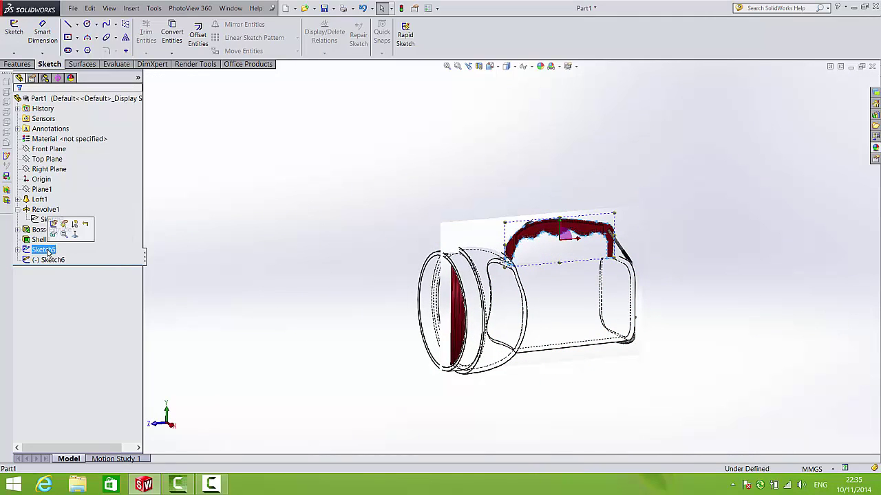
Step: Hide the Sketch5 reference picture and set the display style to Shaded with Edges
left_click(75, 229)
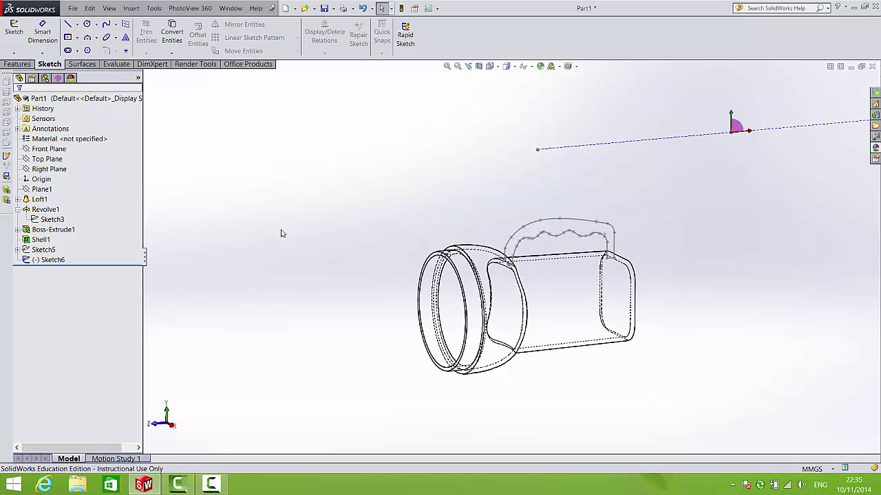
scroll(544, 220, "down", 5)
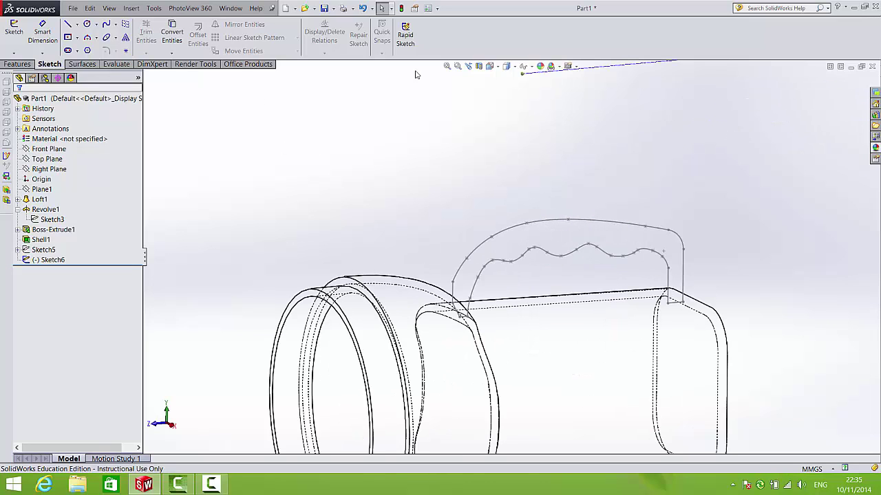
left_click(507, 66)
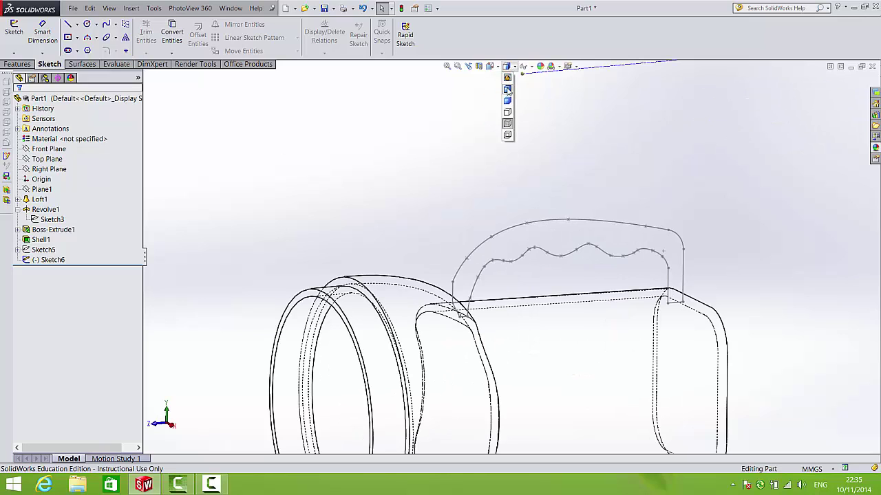
left_click(507, 90)
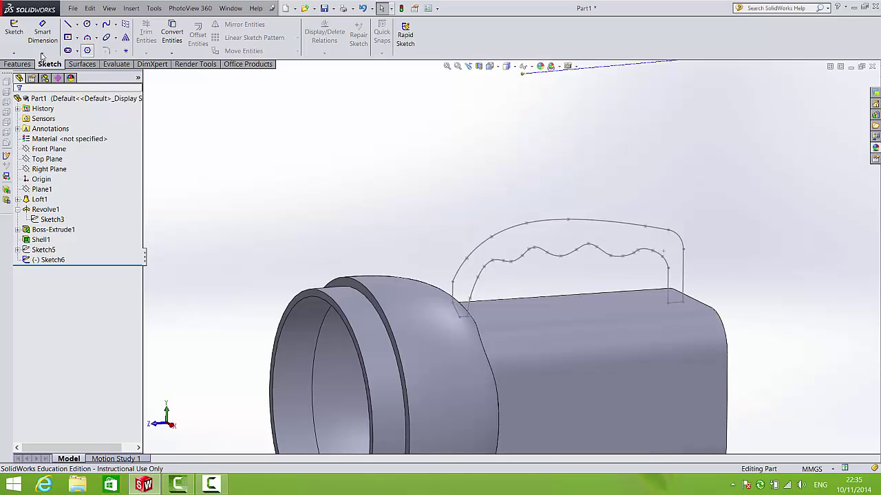
left_click(17, 64)
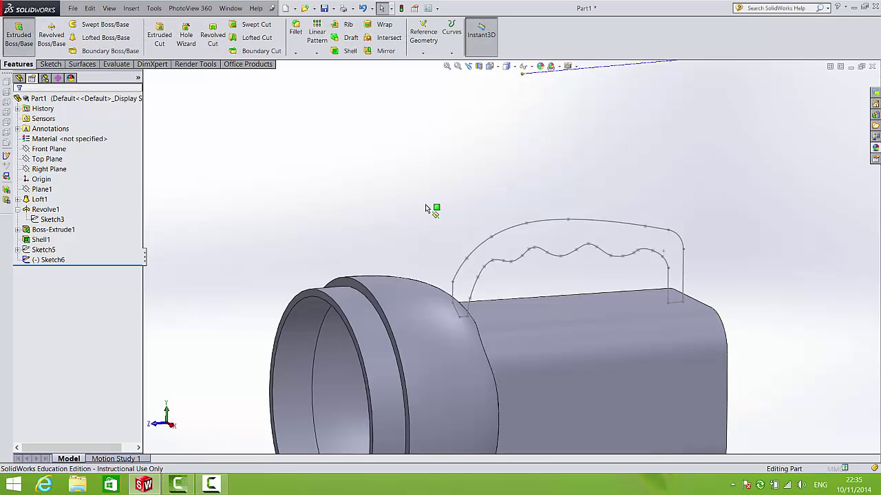
Step: Boss-extrude Sketch6's wavy handle contour with Mid Plane end condition and 25 mm depth
left_click(20, 41)
left_click(555, 223)
left_click(538, 252)
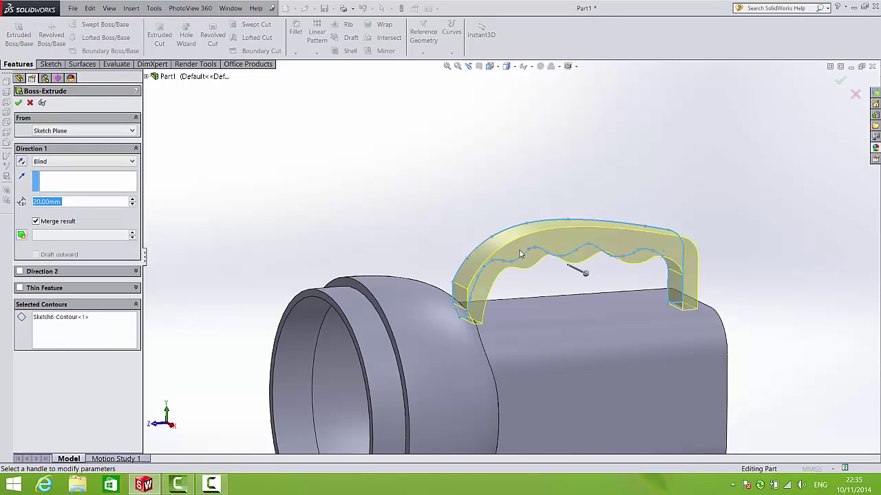
mouse_move(521, 249)
middle_mouse_down()
mouse_move(588, 255)
mouse_move(585, 269)
mouse_move(585, 261)
mouse_move(554, 270)
middle_mouse_up()
left_click(47, 163)
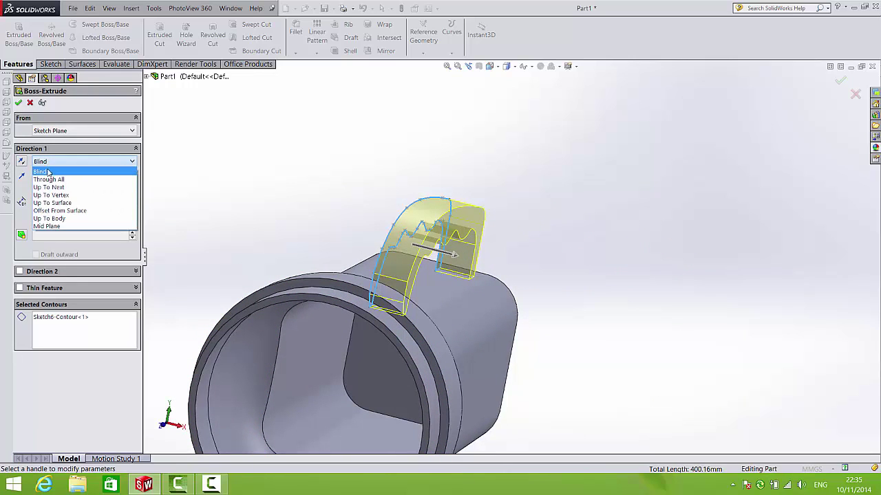
left_click(46, 226)
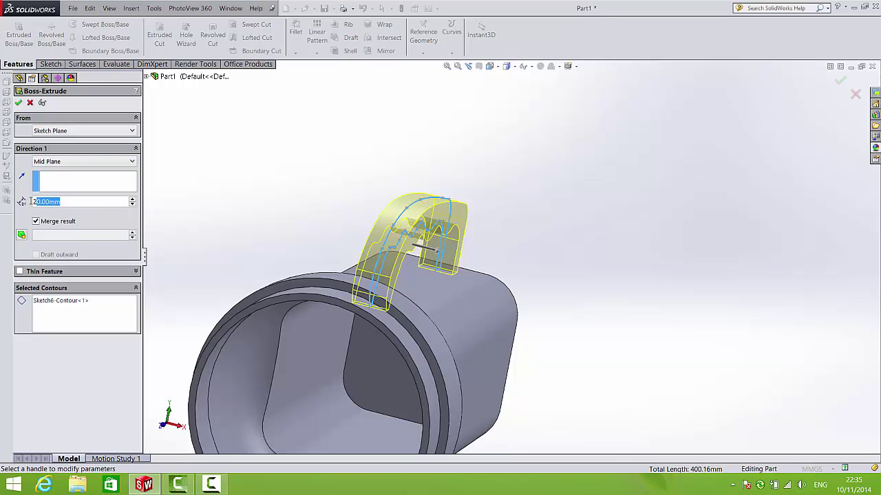
type("25")
key("Return")
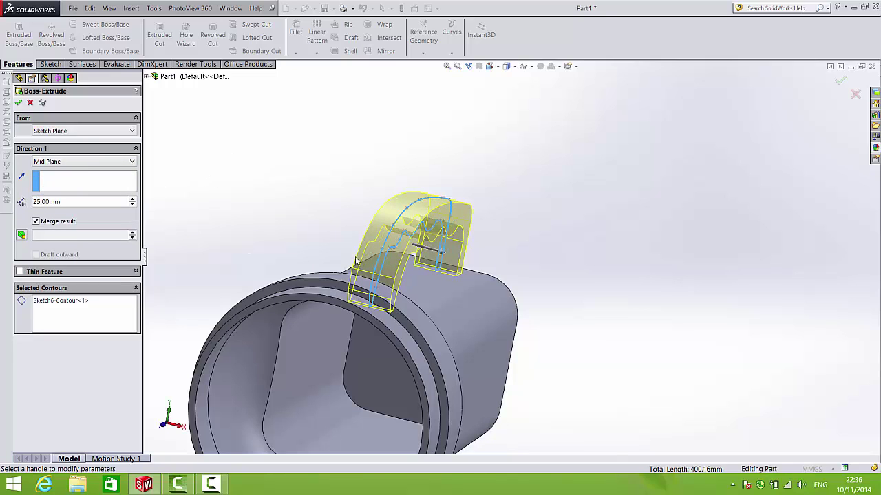
middle_click_drag(386, 249, 218, 230)
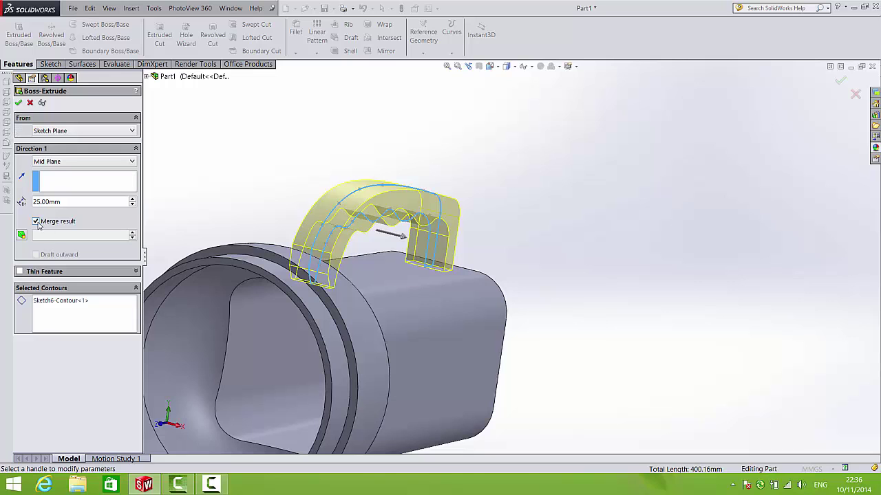
left_click(18, 103)
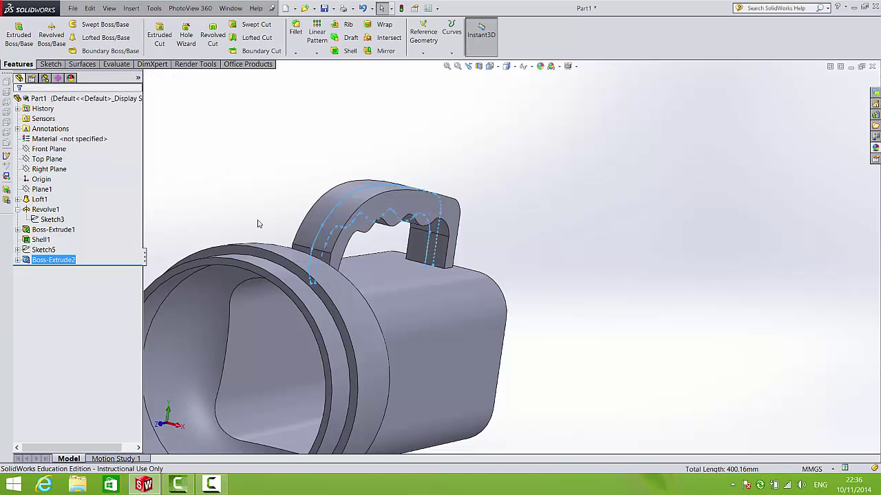
middle_click_drag(406, 234, 435, 249)
key("Escape")
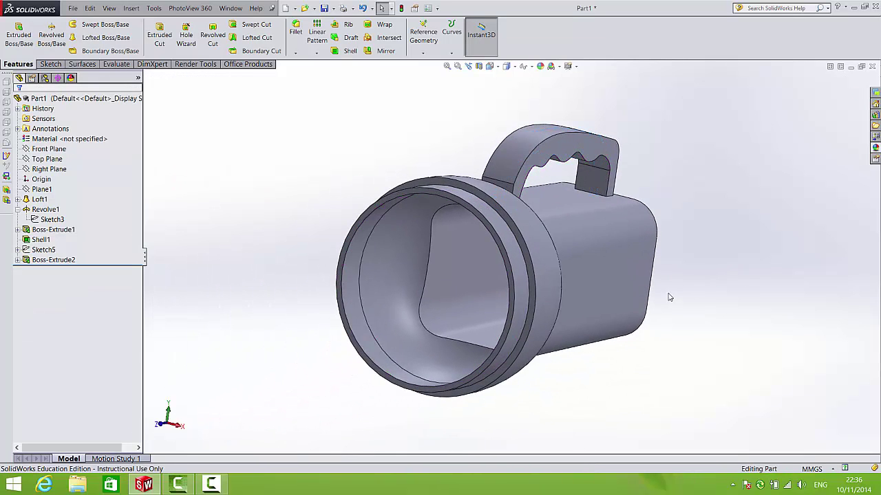
key("ctrl+4")
middle_click_drag(497, 238, 458, 217)
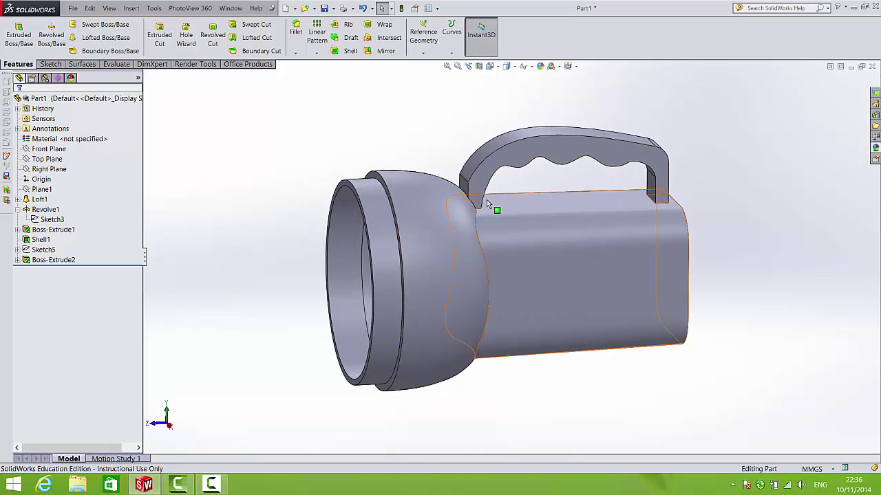
left_click(22, 129)
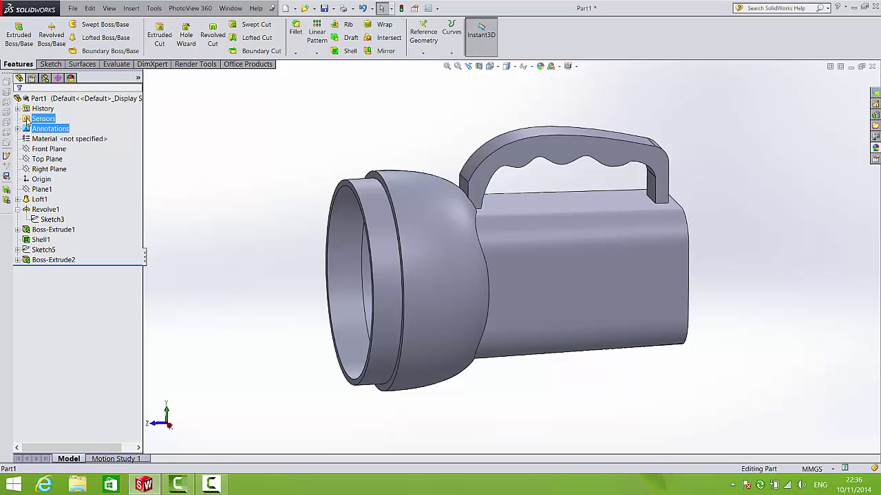
middle_click_drag(400, 260, 406, 232)
left_click(48, 263)
Step: Edit Boss-Extrude2 and clear Merge result so the handle stays a separate body
right_click(48, 261)
left_click(88, 238)
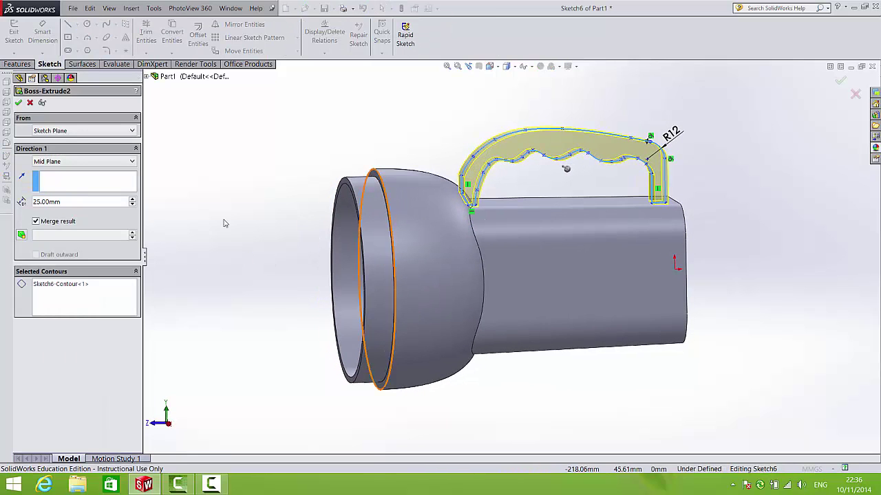
left_click(36, 223)
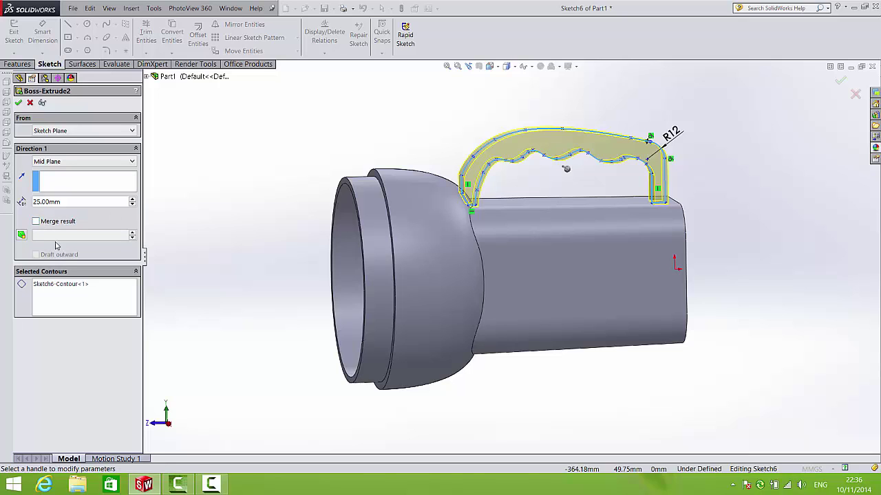
left_click(19, 104)
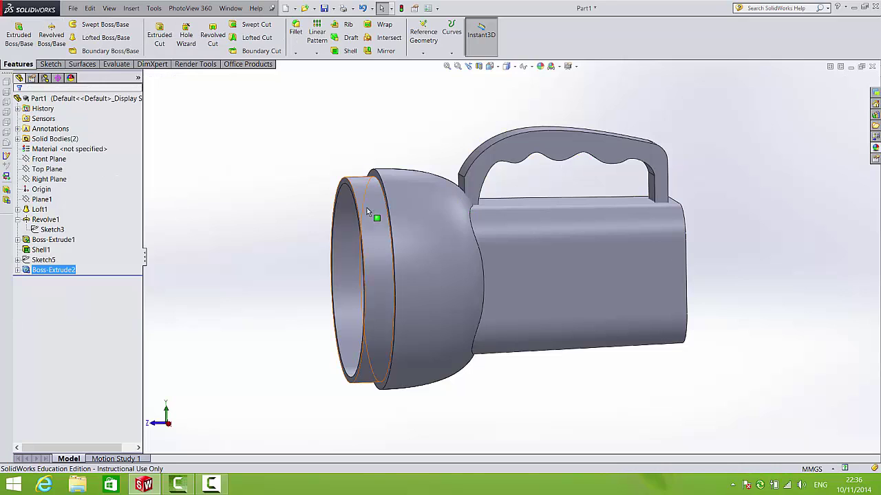
Step: Expand Solid Bodies(2) and select the torch and handle bodies to check each one
left_click(18, 140)
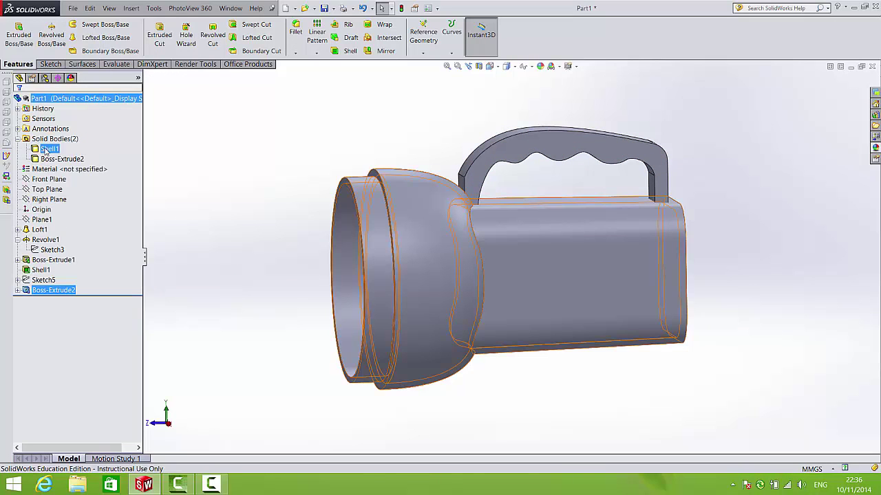
left_click(49, 150)
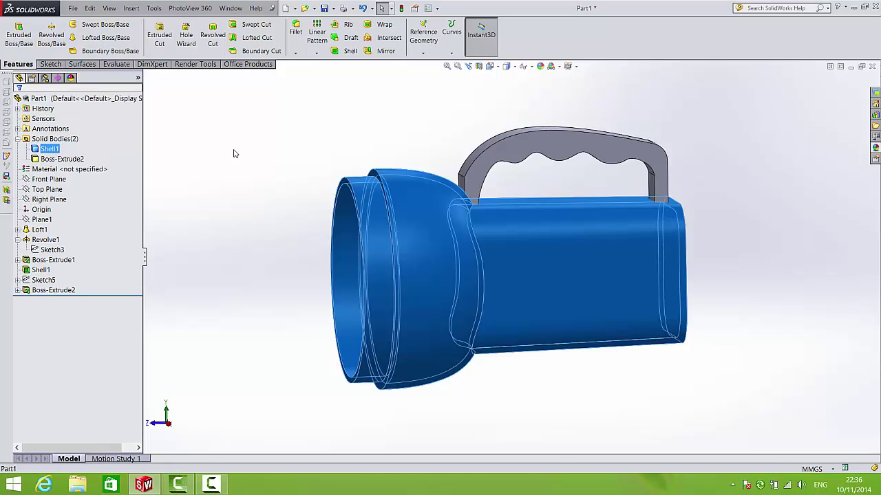
middle_click_drag(234, 152, 259, 157)
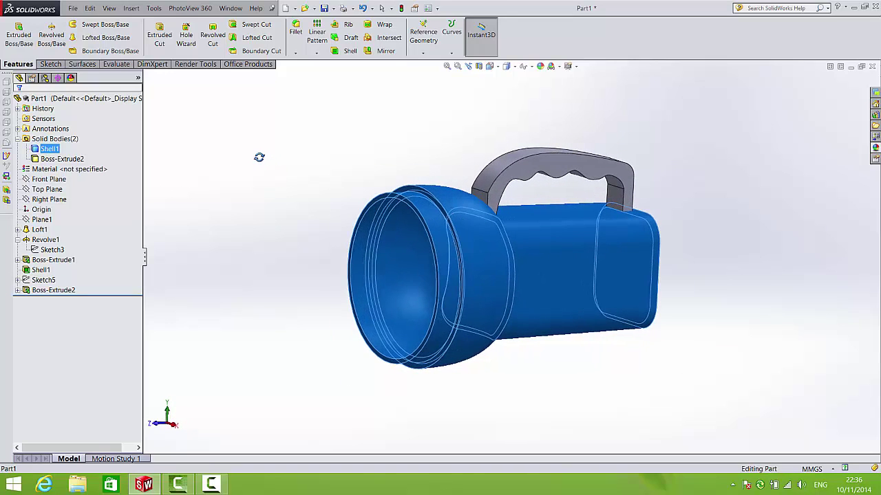
scroll(259, 157, "down", 2)
left_click(66, 160, "ctrl")
left_click(67, 159)
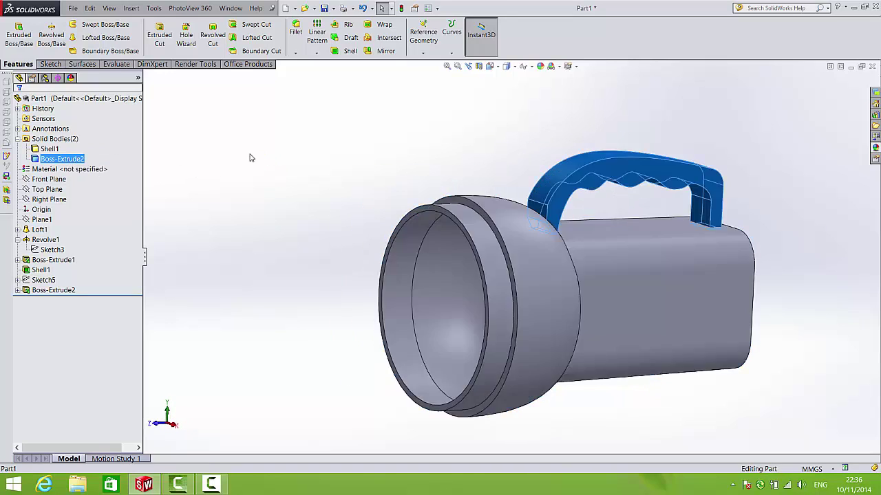
left_click(525, 131)
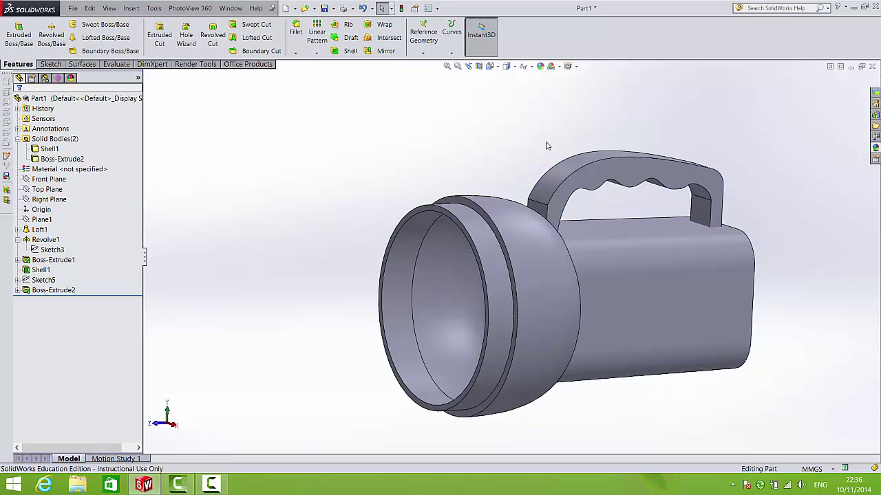
middle_click_drag(358, 190, 330, 194)
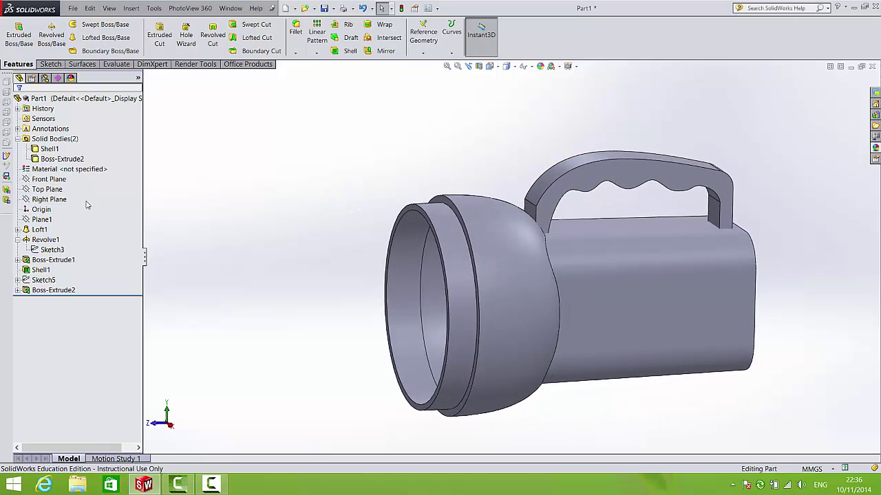
Step: Hide and reshow the handle body, then hide the Shell1 torch body
left_click(62, 159)
left_click(144, 165)
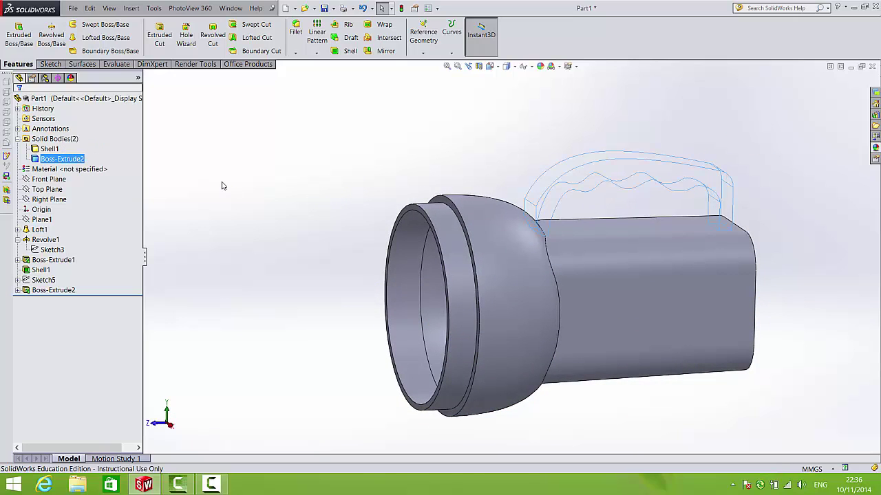
left_click(74, 169)
left_click(60, 159)
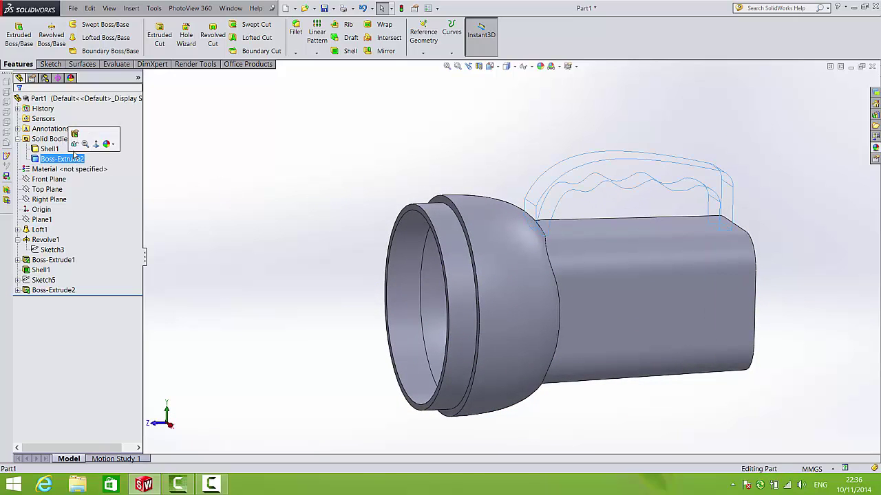
left_click(82, 142)
left_click(237, 163)
left_click(49, 150)
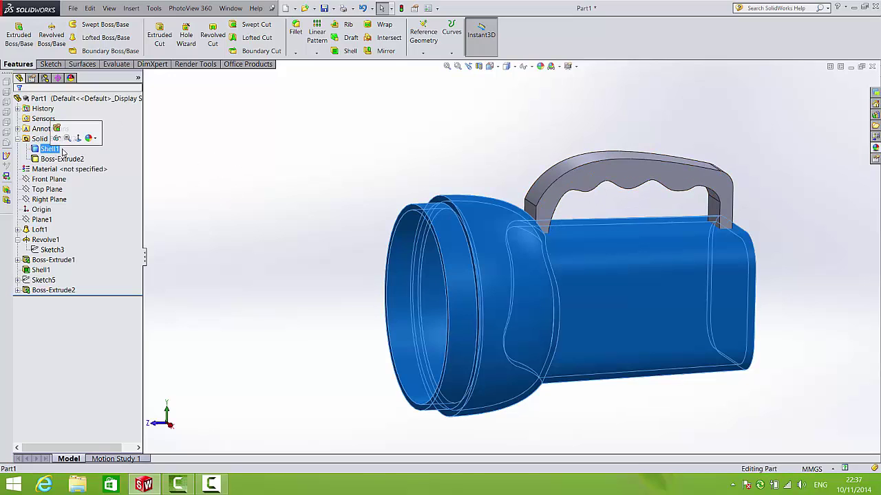
left_click(79, 137)
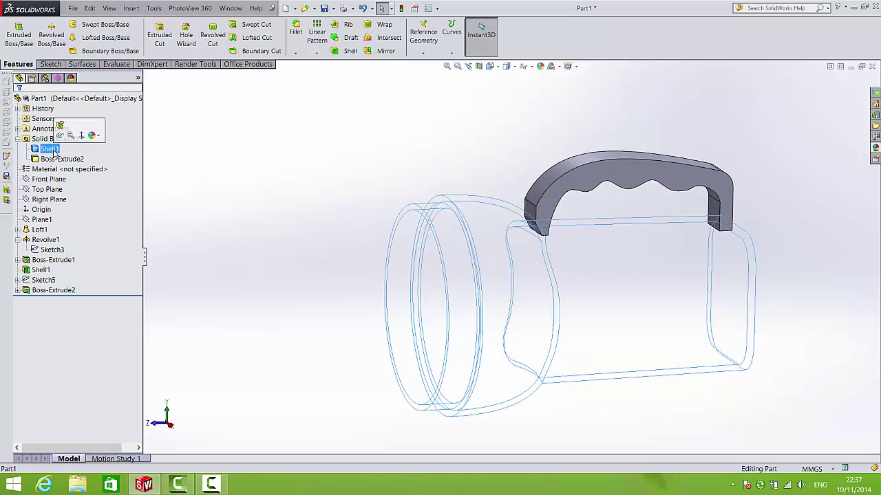